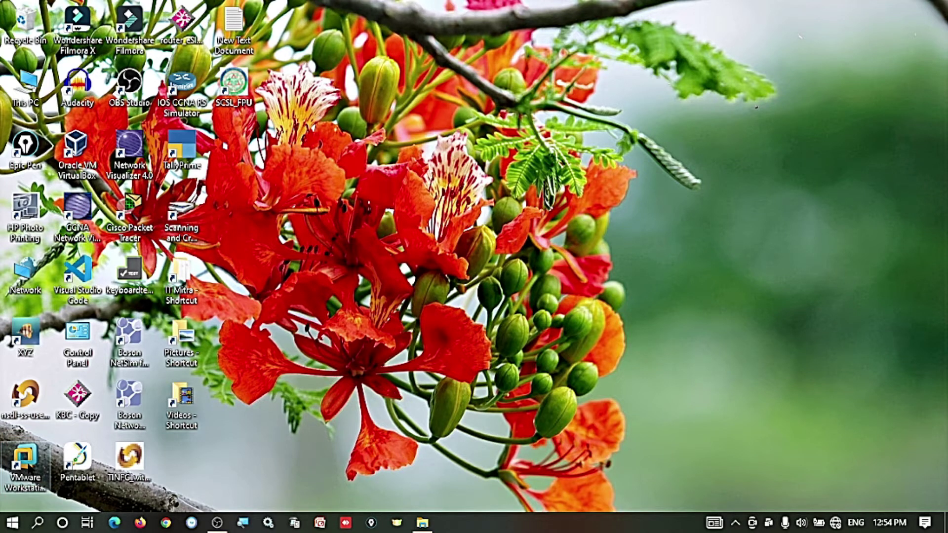
Open VMware Workstation and power on the Windows 7 virtual machine.
right_click(27, 464)
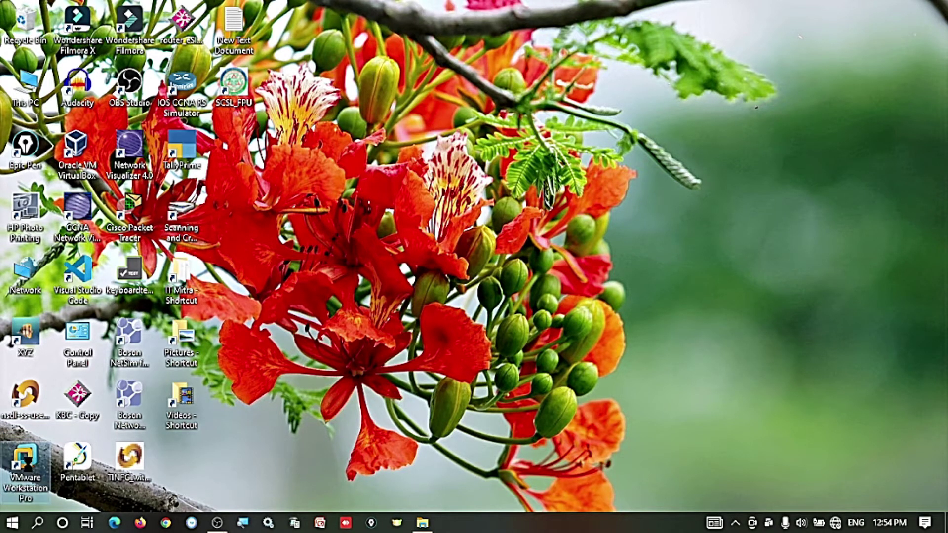
left_click(73, 81)
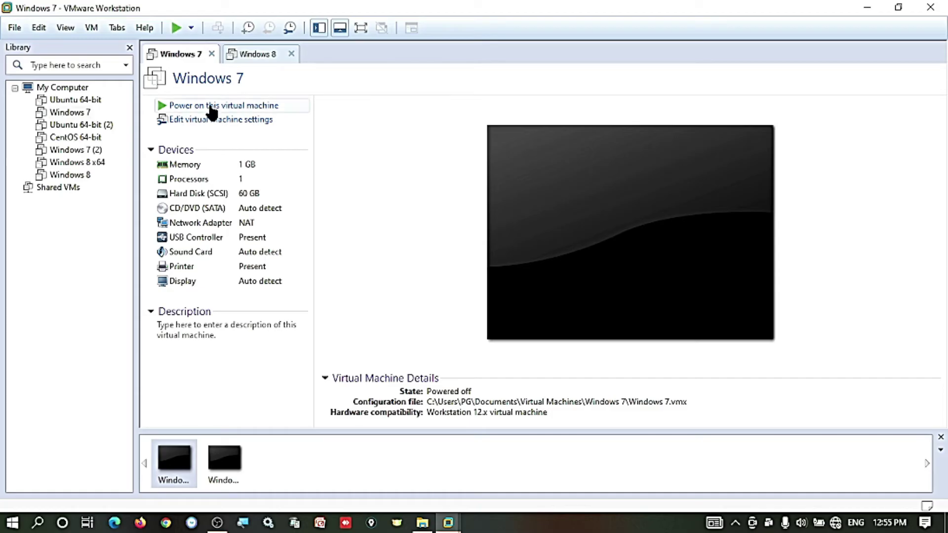
left_click(255, 55)
left_click(183, 55)
left_click(209, 106)
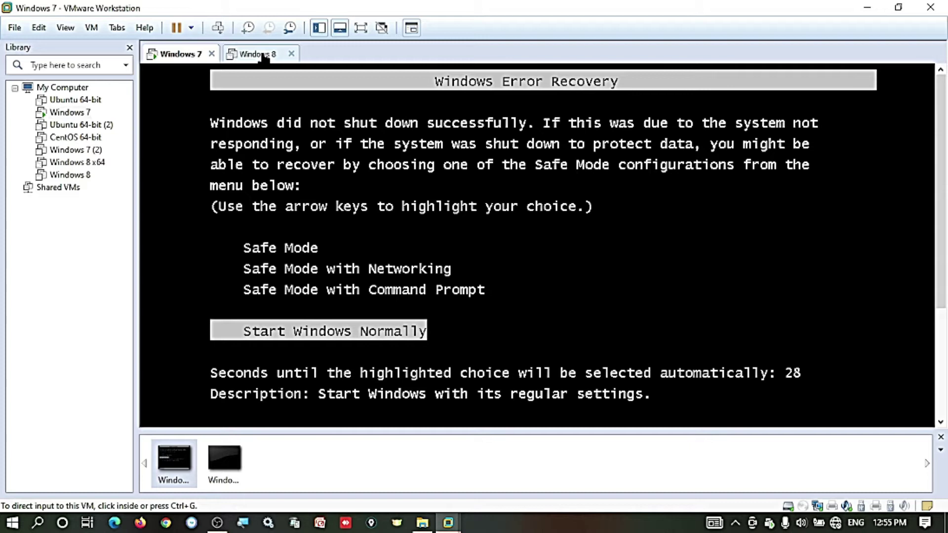
Power on the Windows 8 virtual machine, then show the Windows 7 machine in full screen.
left_click(262, 54)
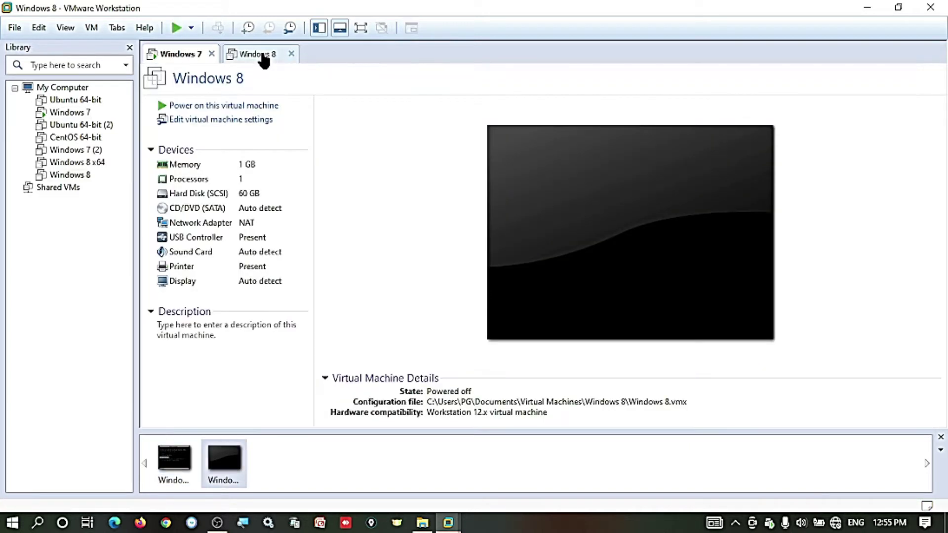
left_click(239, 107)
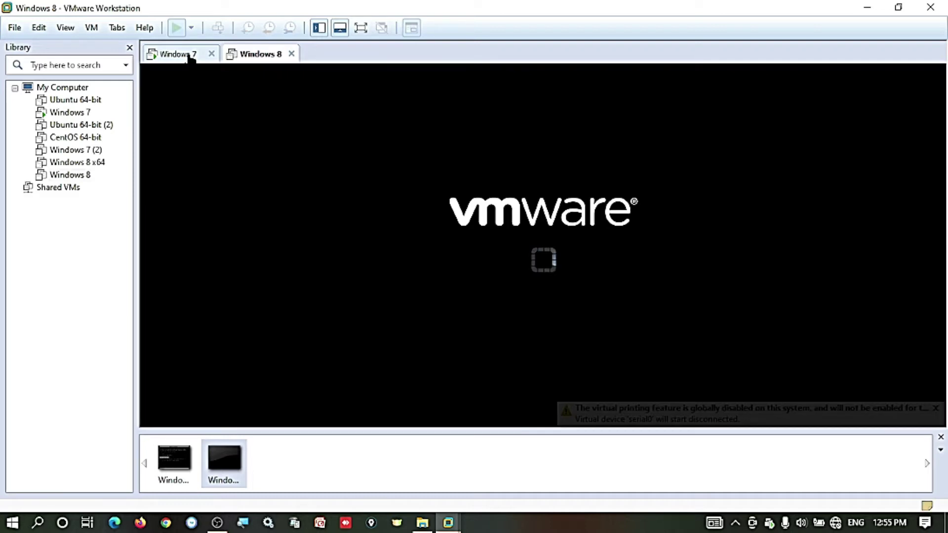
left_click(361, 28)
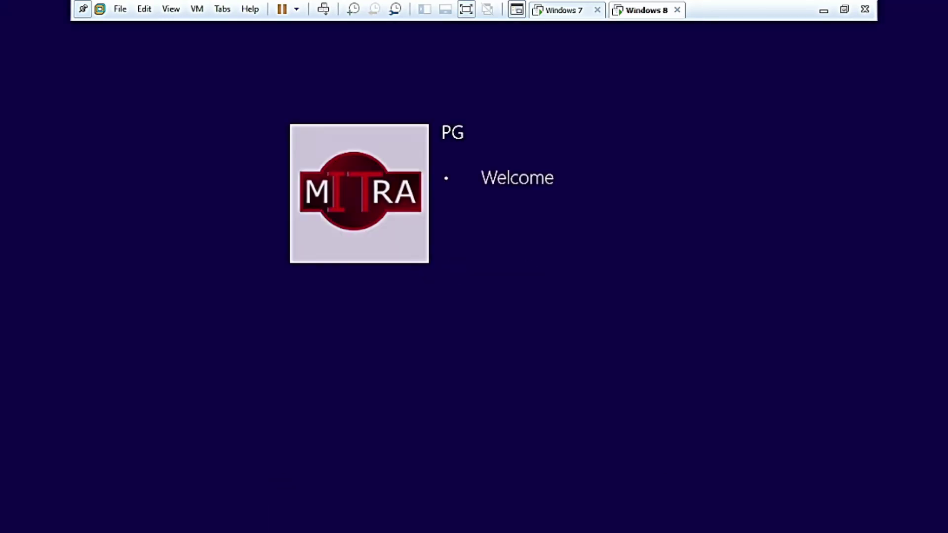
left_click(563, 11)
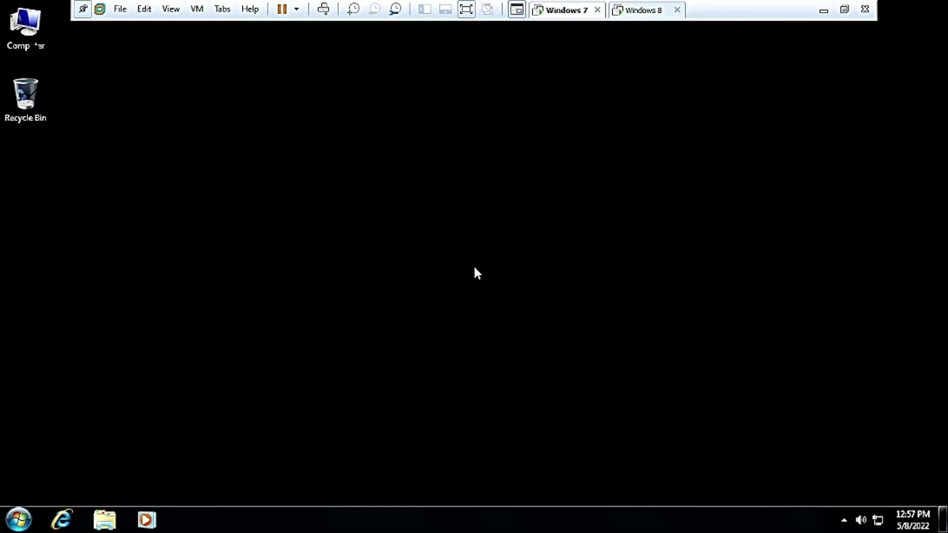
Delete the Computer icon from the Windows 7 desktop.
left_click(30, 37)
key("Delete")
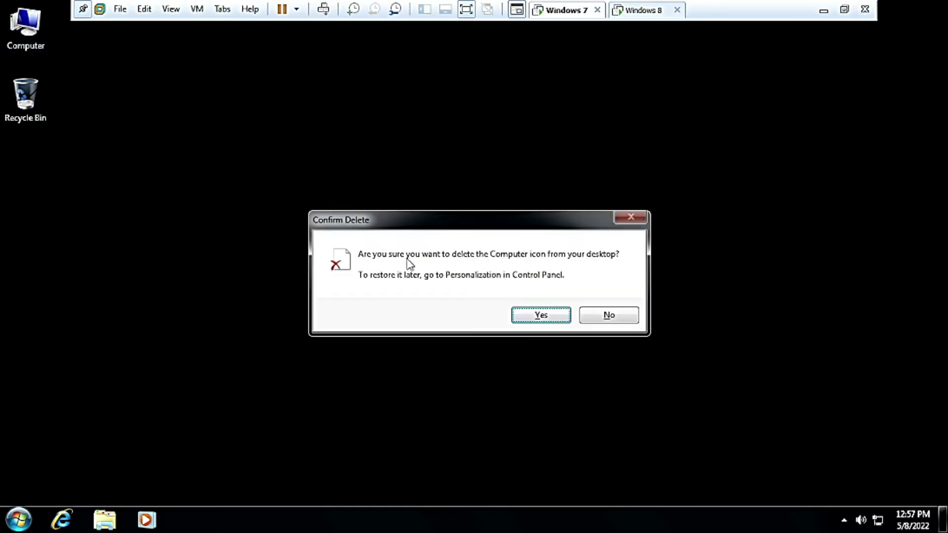
left_click(544, 315)
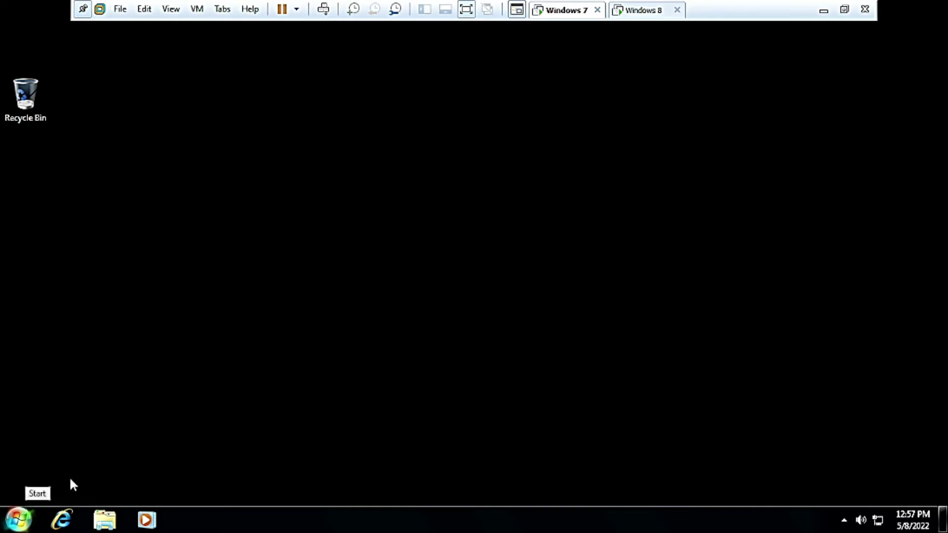
Restore the Computer icon on the desktop with its Show on Desktop option.
left_click(15, 525)
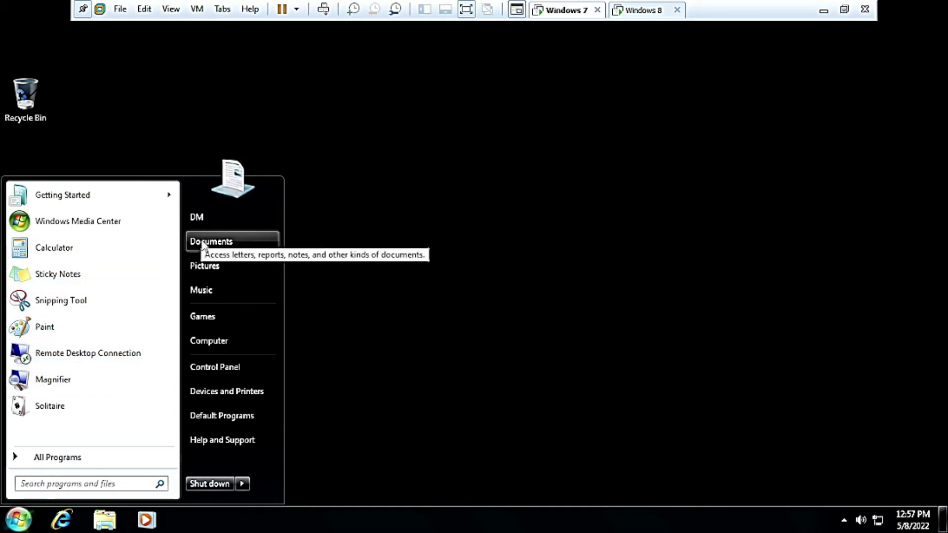
right_click(231, 338)
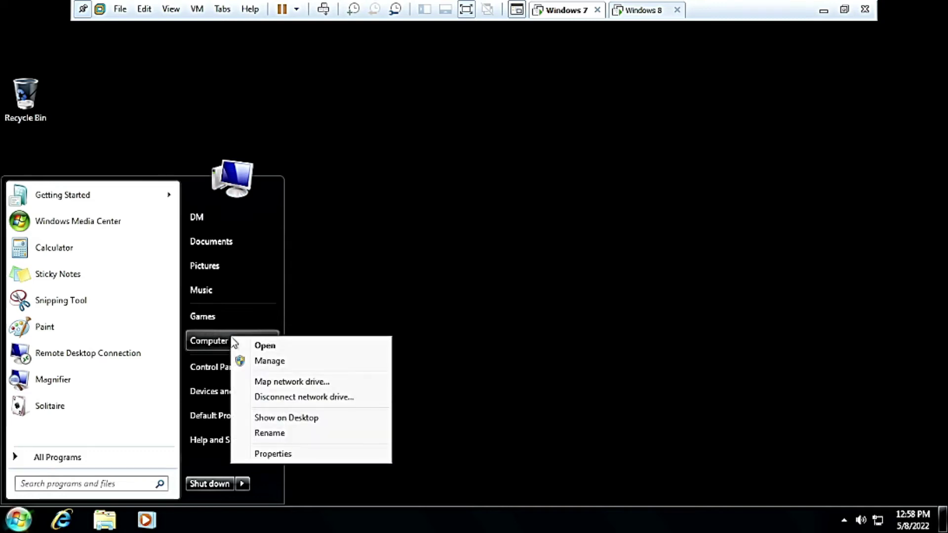
left_click(331, 419)
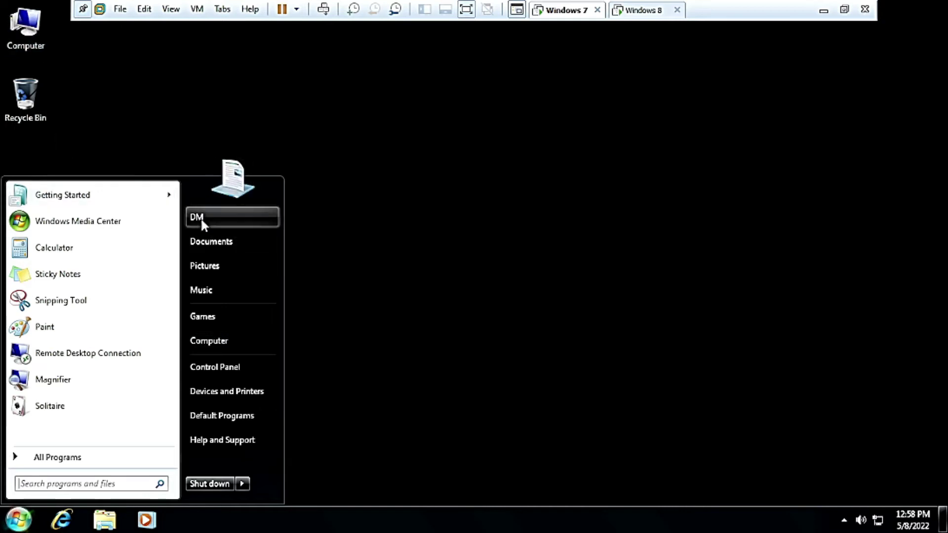
Create a desktop shortcut to the Documents library.
right_click(222, 249)
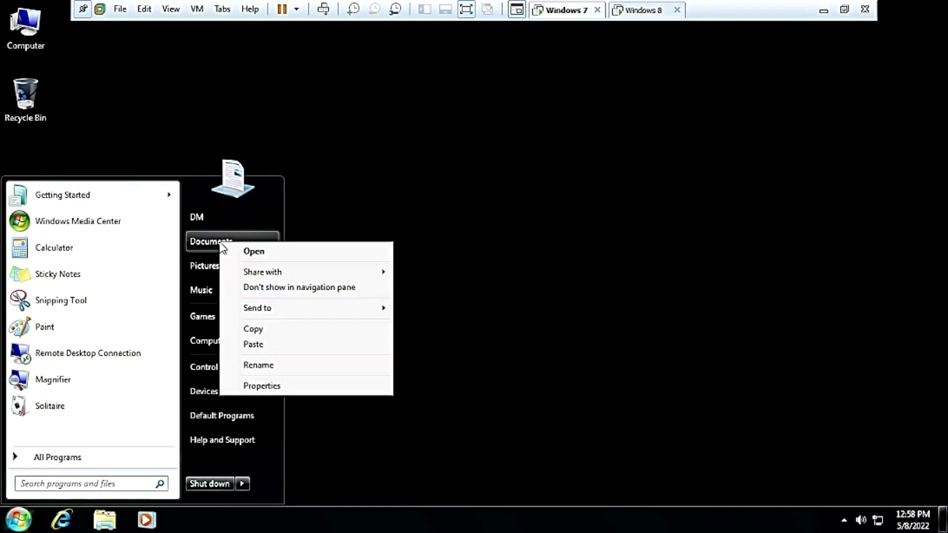
mouse_move(271, 315)
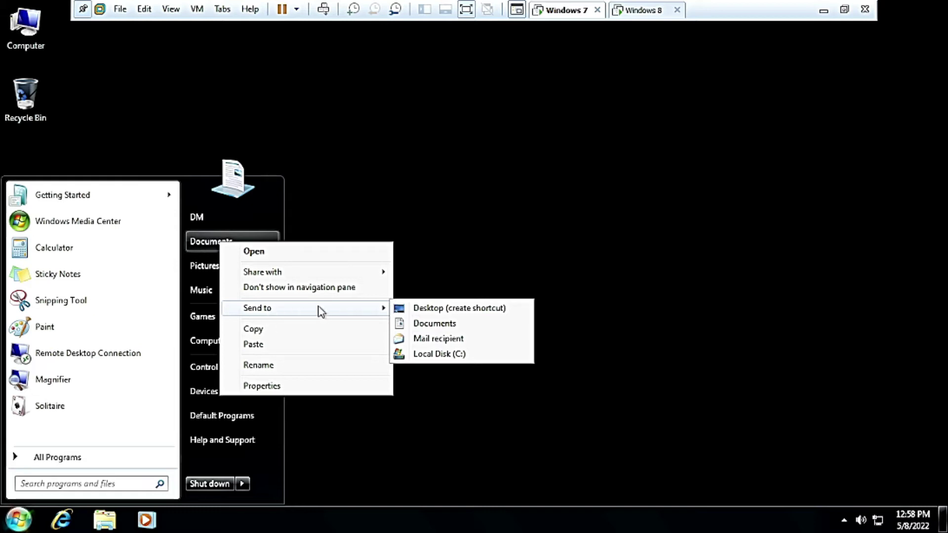
left_click(472, 311)
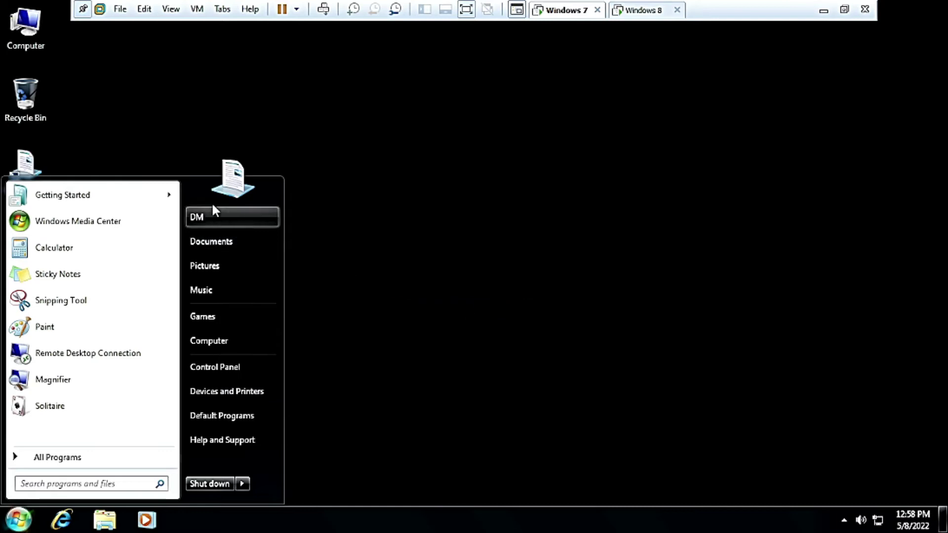
left_click(366, 82)
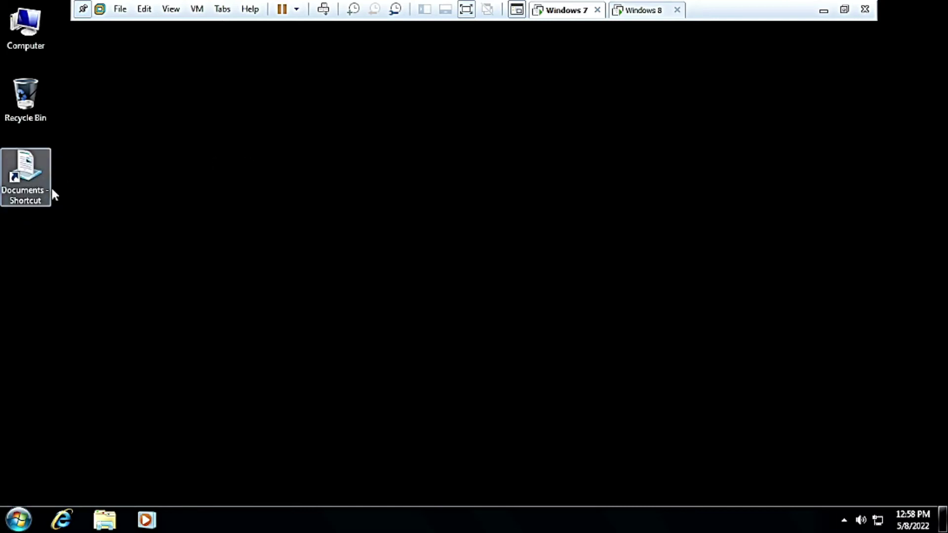
Add the Control Panel icon to the desktop with its Show on Desktop option.
left_click(19, 520)
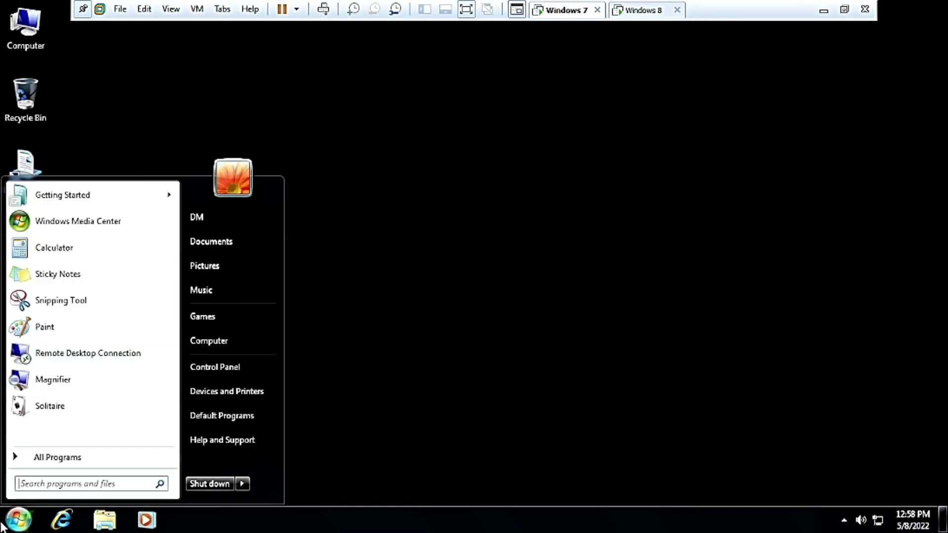
right_click(234, 374)
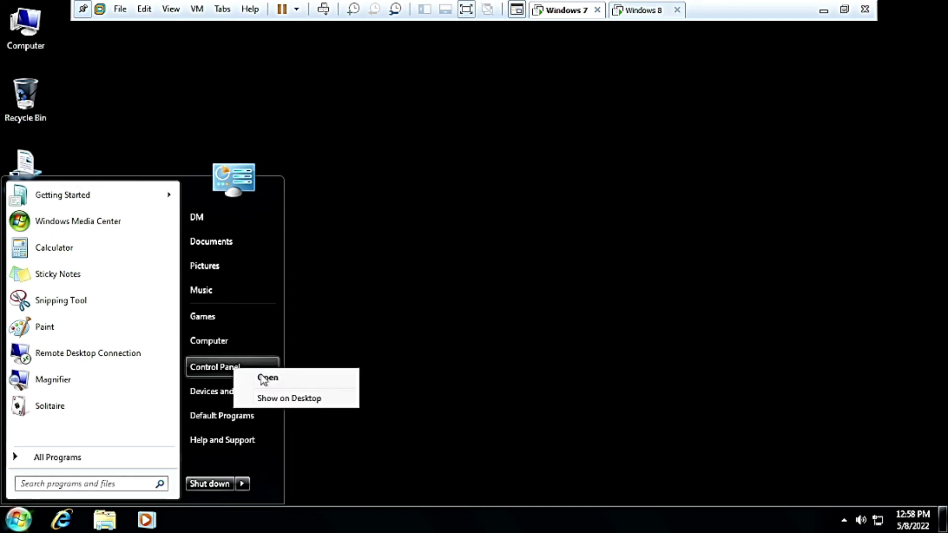
left_click(293, 399)
left_click(384, 212)
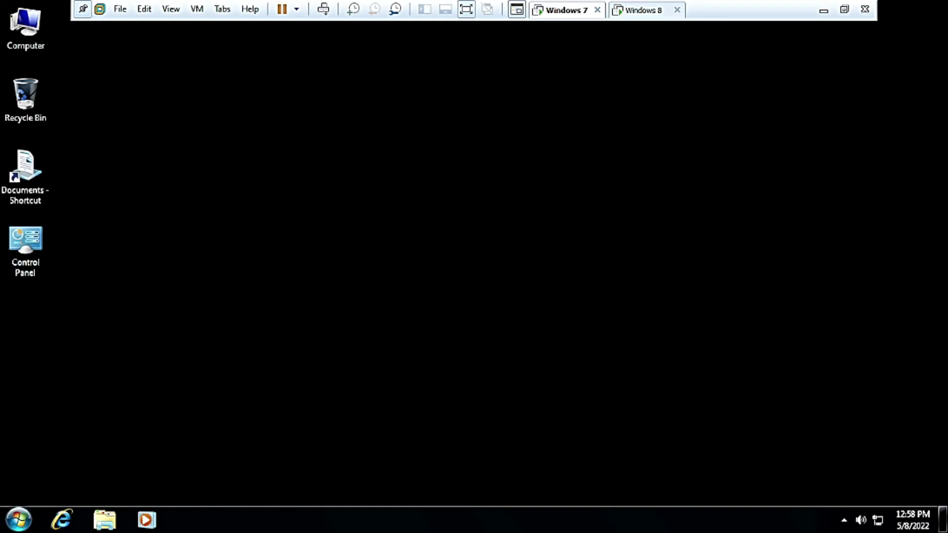
Add the account's personal folder to the desktop with its Show on Desktop option.
left_click(18, 520)
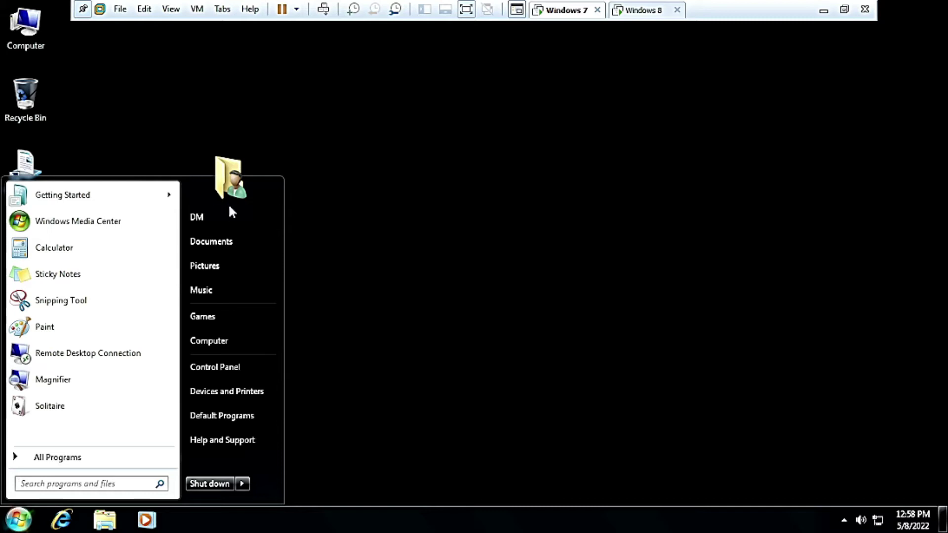
right_click(216, 221)
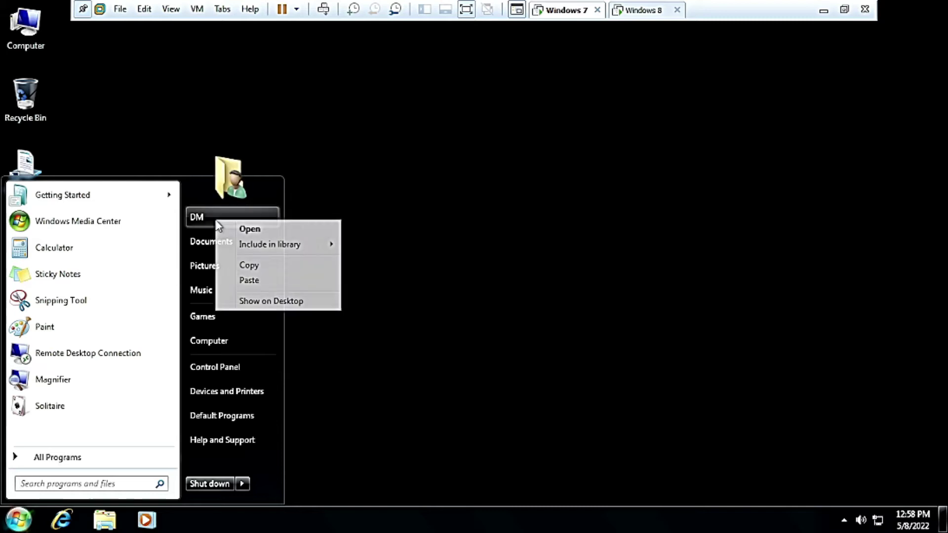
left_click(268, 302)
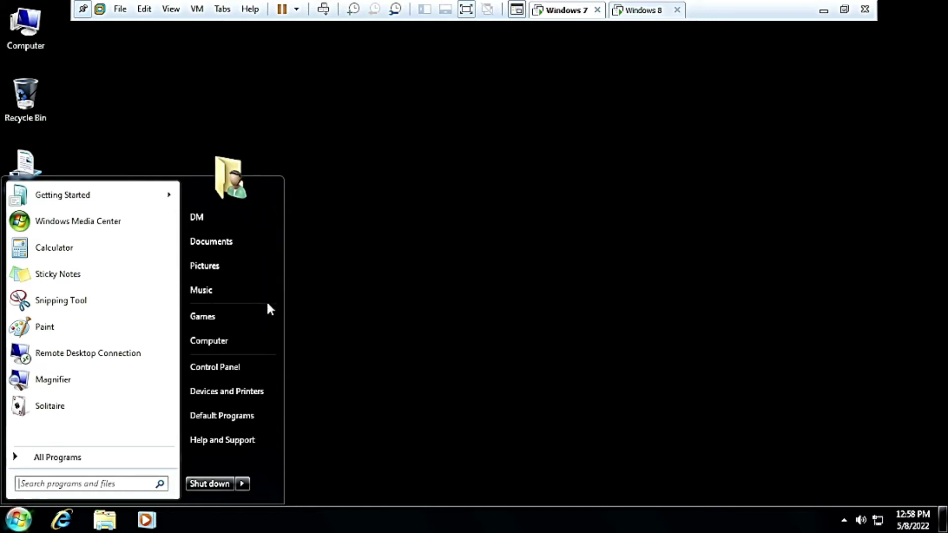
left_click(406, 168)
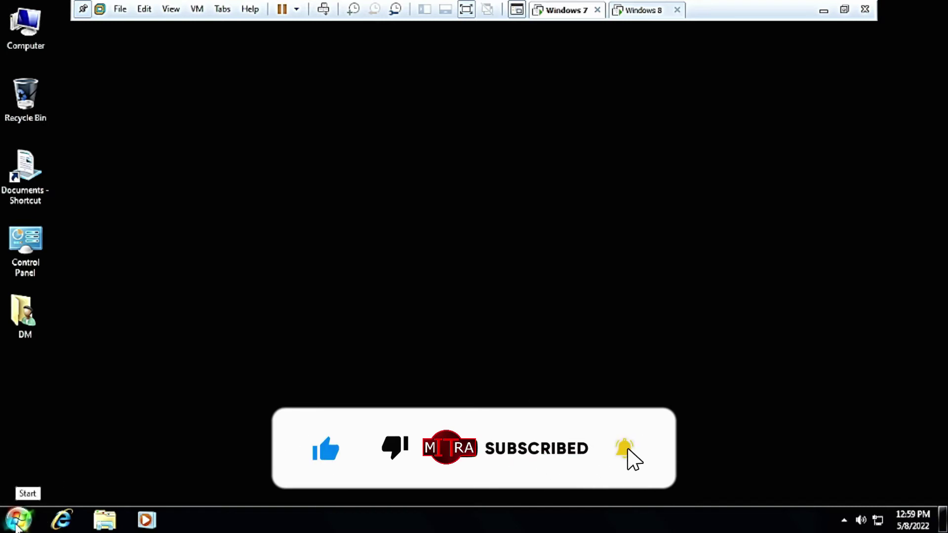
left_click(17, 524)
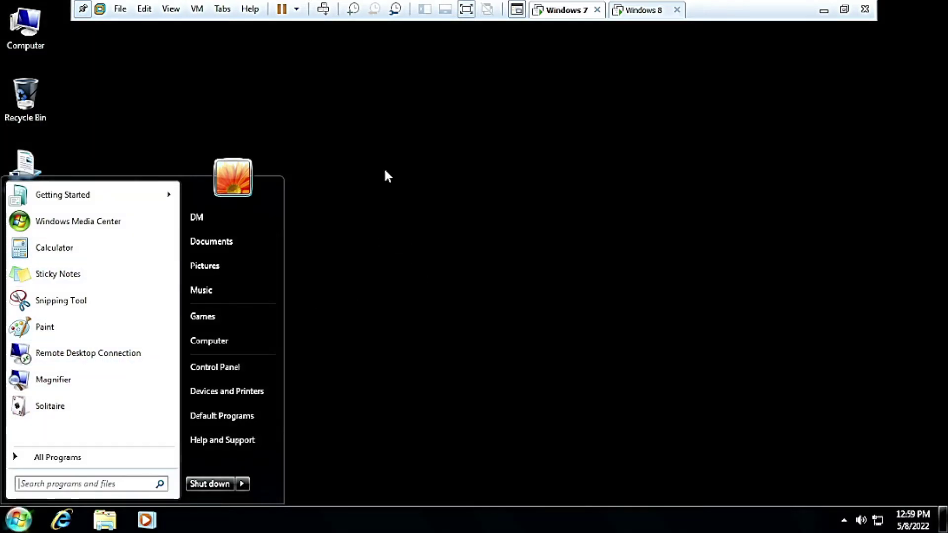
left_click(397, 143)
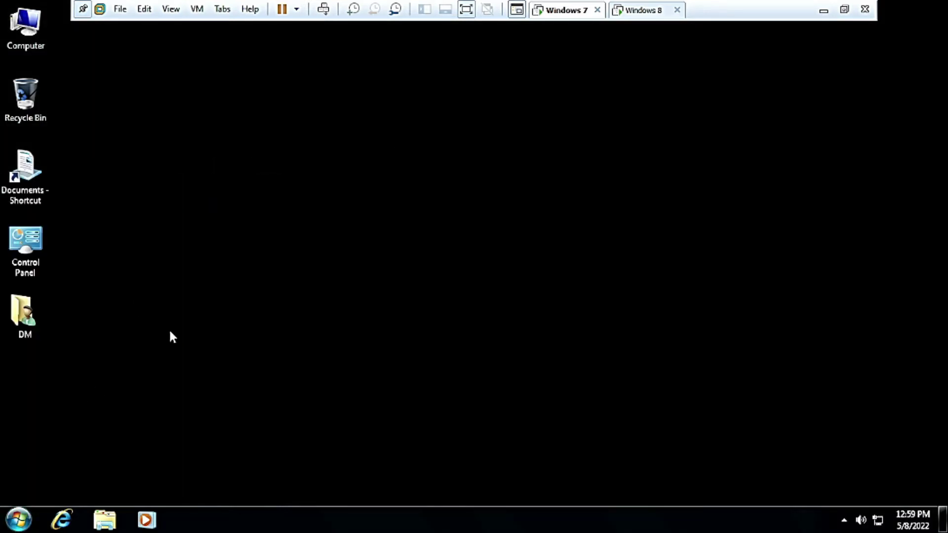
Create a folder named IT MITRA OFFICIAL on Local Disk (C:).
left_click(105, 519)
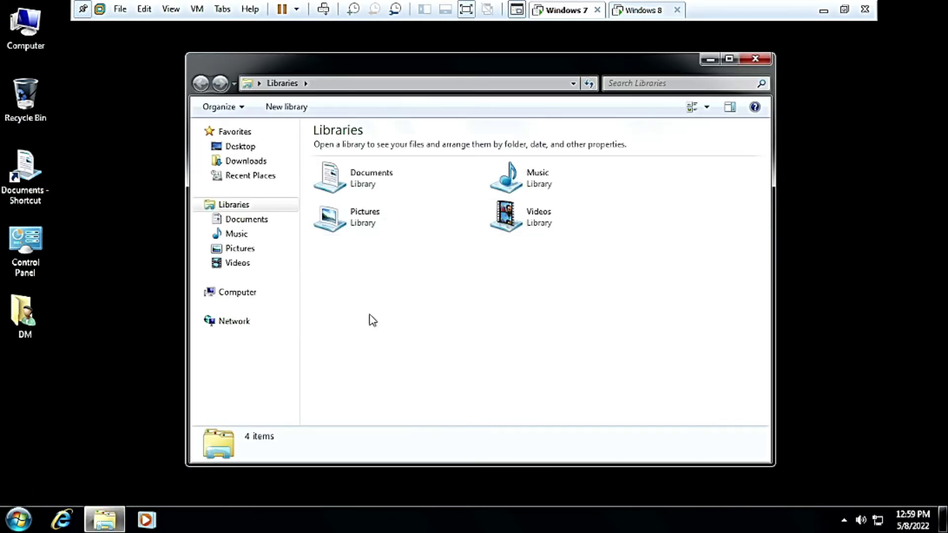
left_click(235, 293)
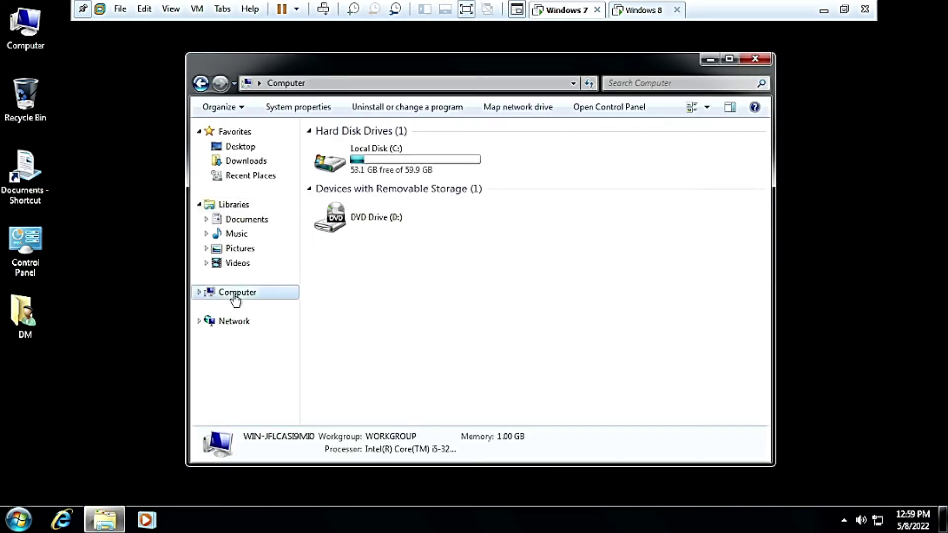
double_click(456, 164)
right_click(352, 258)
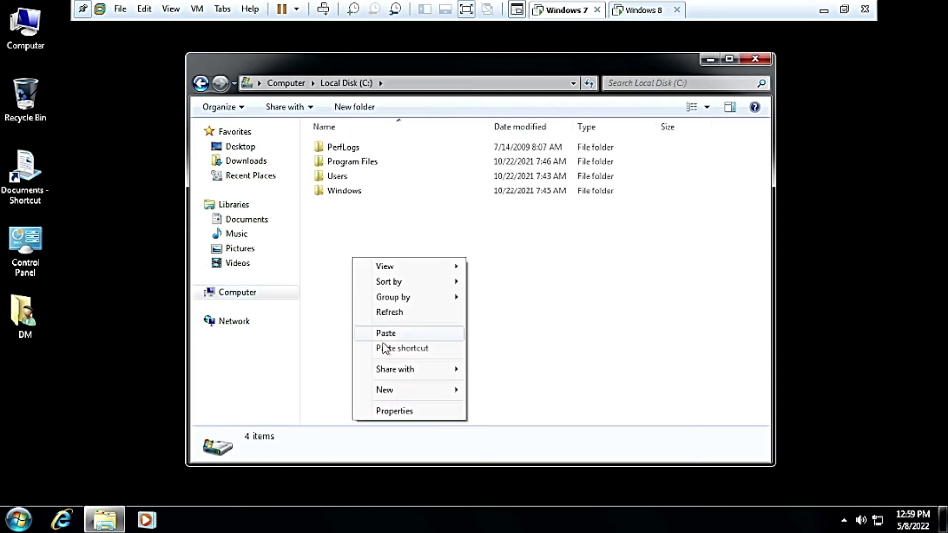
mouse_move(464, 394)
left_click(525, 391)
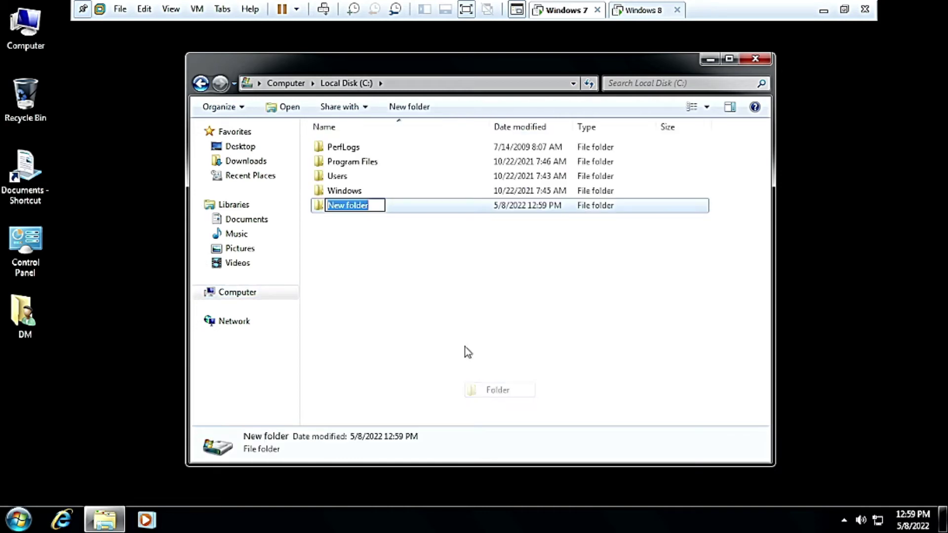
type("IT MITRA OFFICIAL")
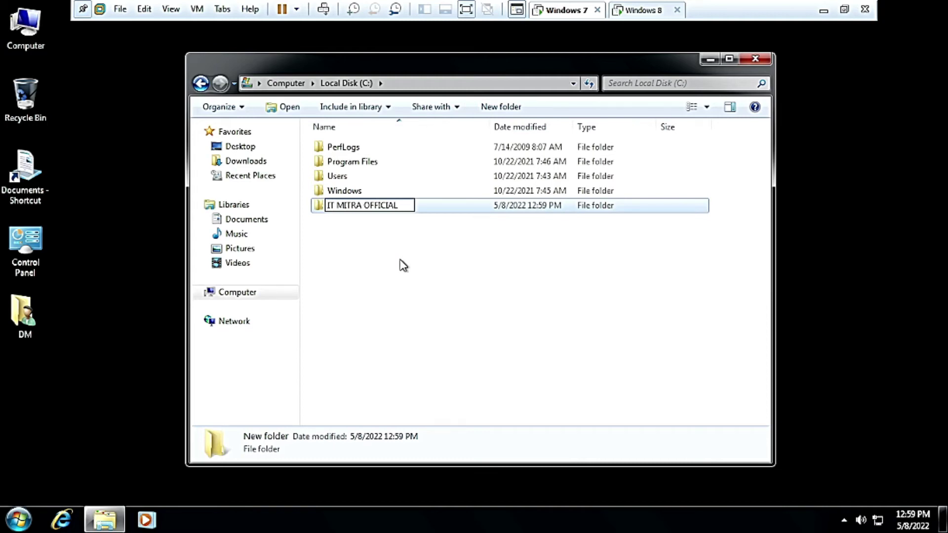
left_click(403, 266)
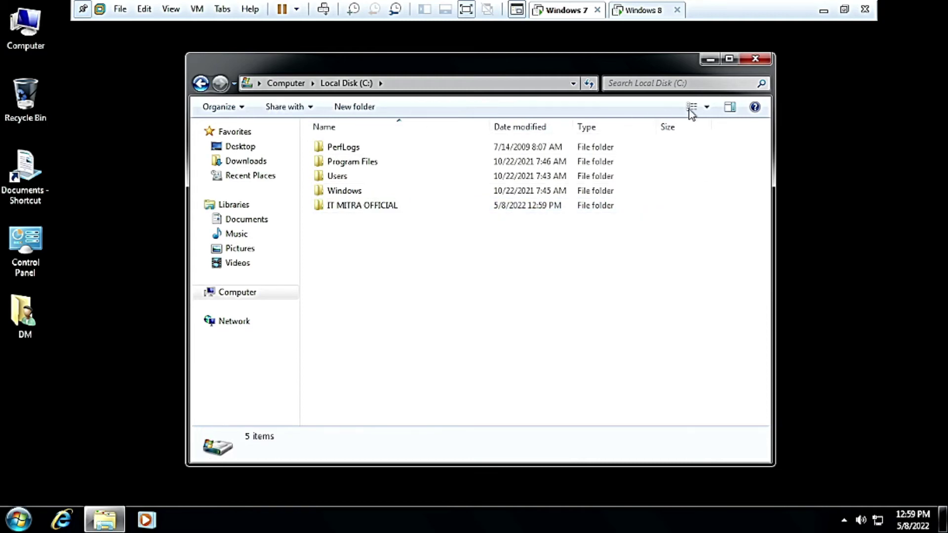
Enlarge the folder icons on Local Disk (C:) and create a desktop shortcut to the IT MITRA OFFICIAL folder.
left_click(708, 108)
left_click(733, 40)
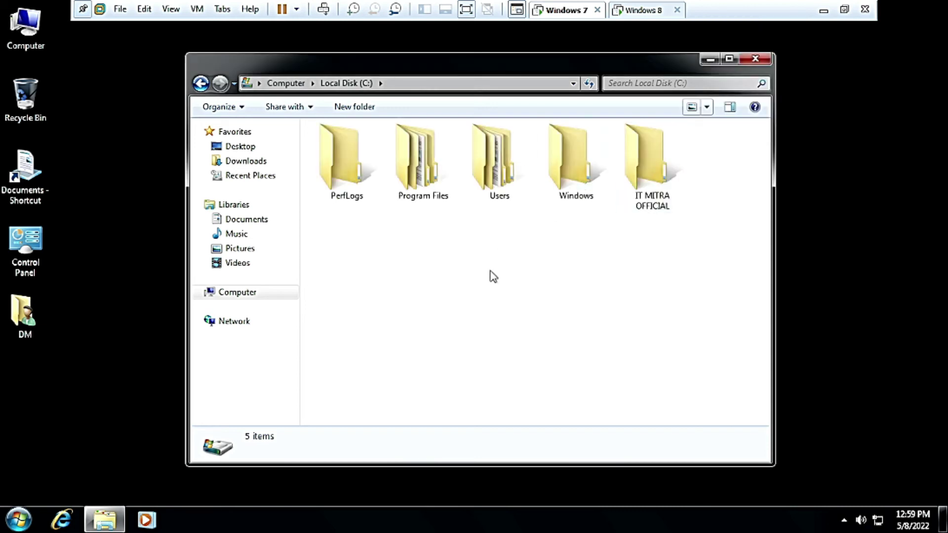
right_click(646, 166)
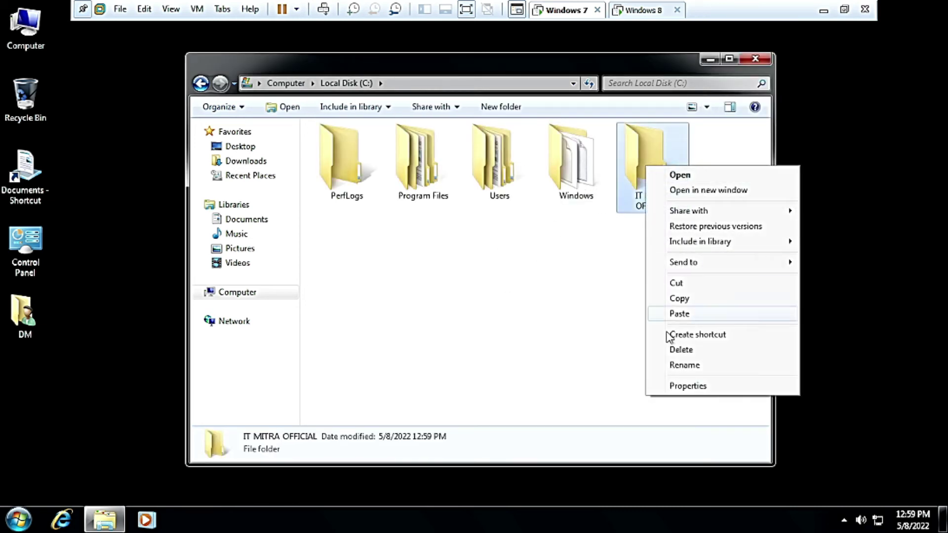
mouse_move(729, 269)
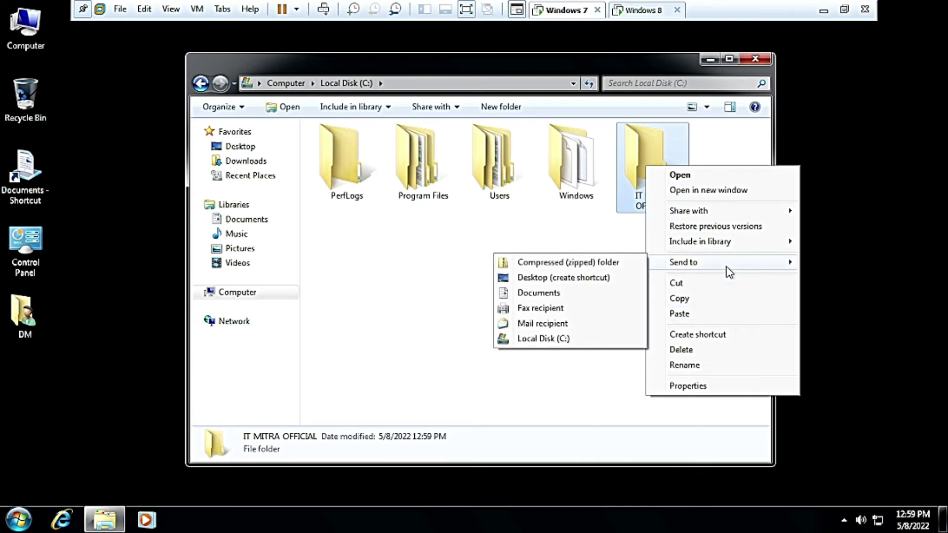
left_click(577, 278)
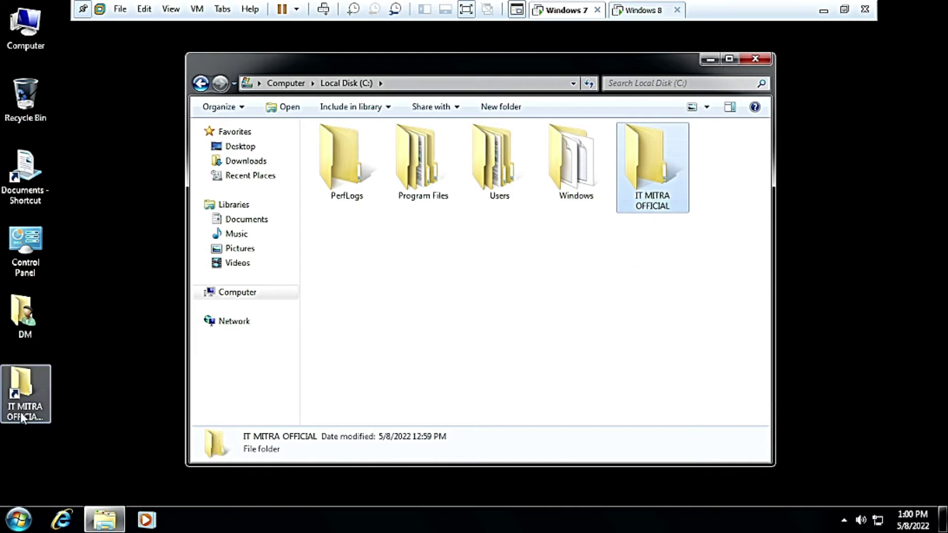
Close the Local Disk (C:) window, check the IT MITRA OFFICIAL desktop shortcut by opening it, and close the folder.
left_click(759, 63)
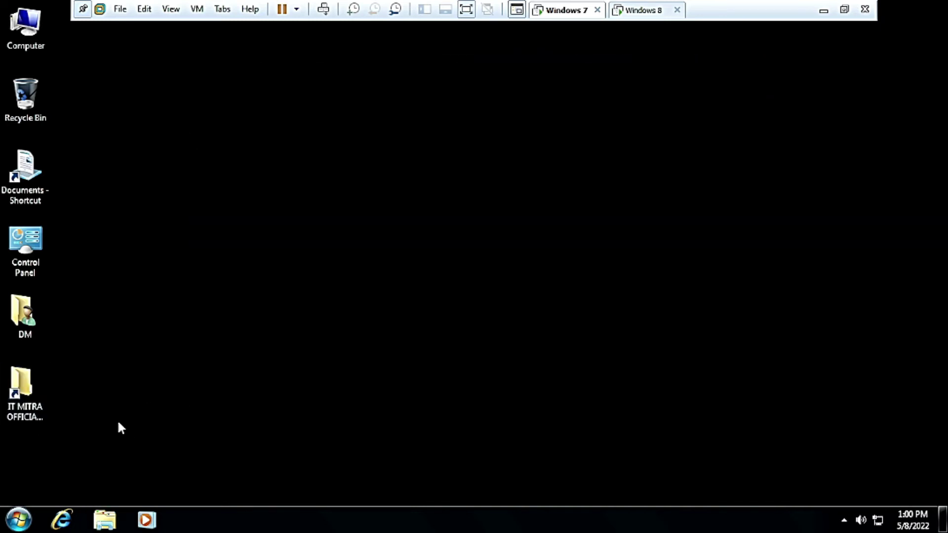
right_click(33, 398)
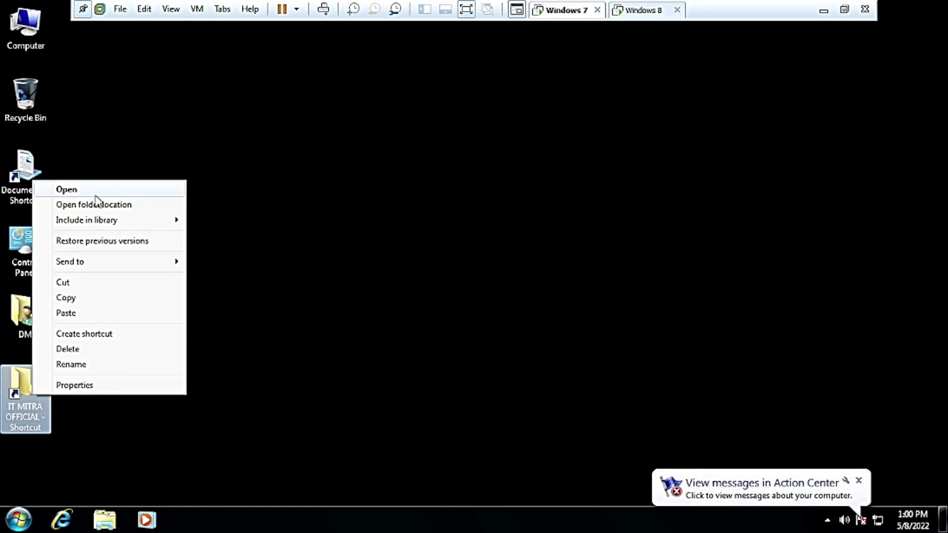
left_click(96, 194)
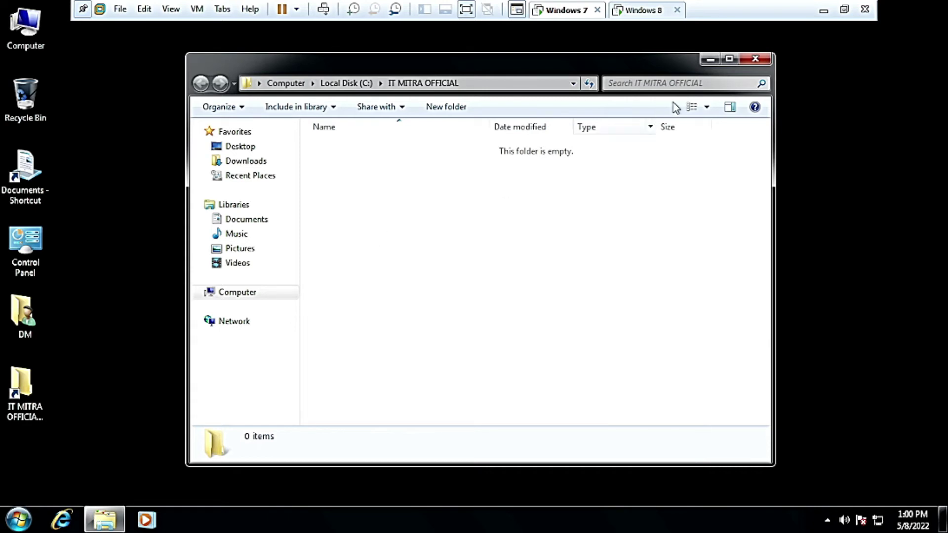
left_click(756, 59)
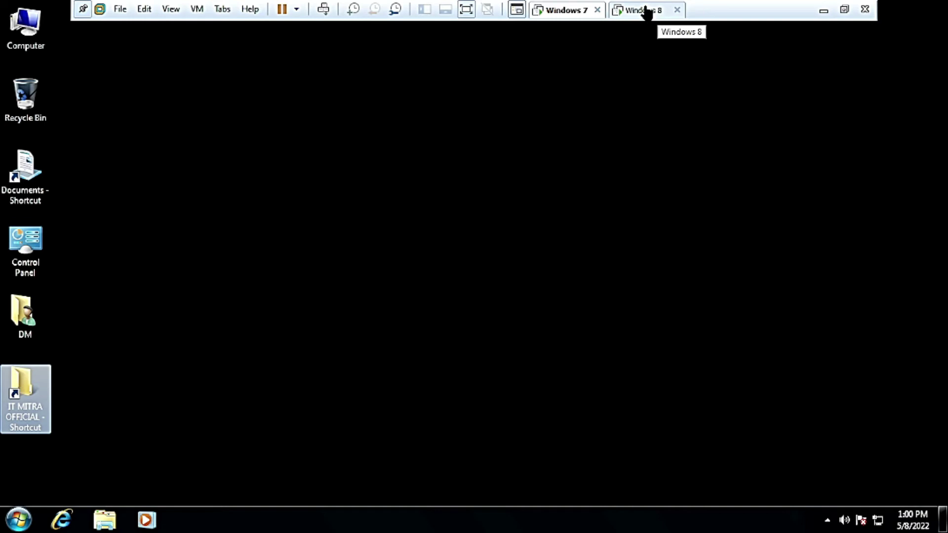
Switch to the Windows 8 virtual machine and go from its Start screen to the desktop.
left_click(647, 11)
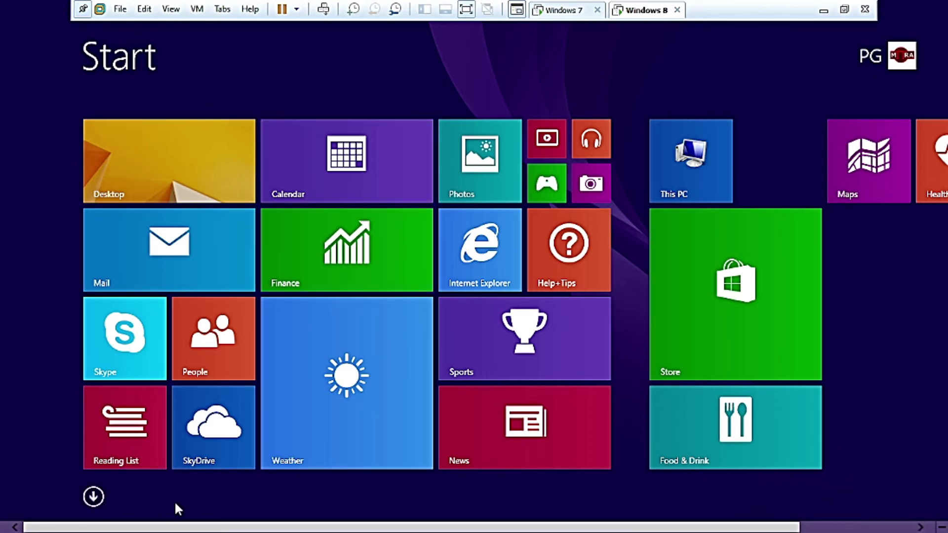
left_click(177, 156)
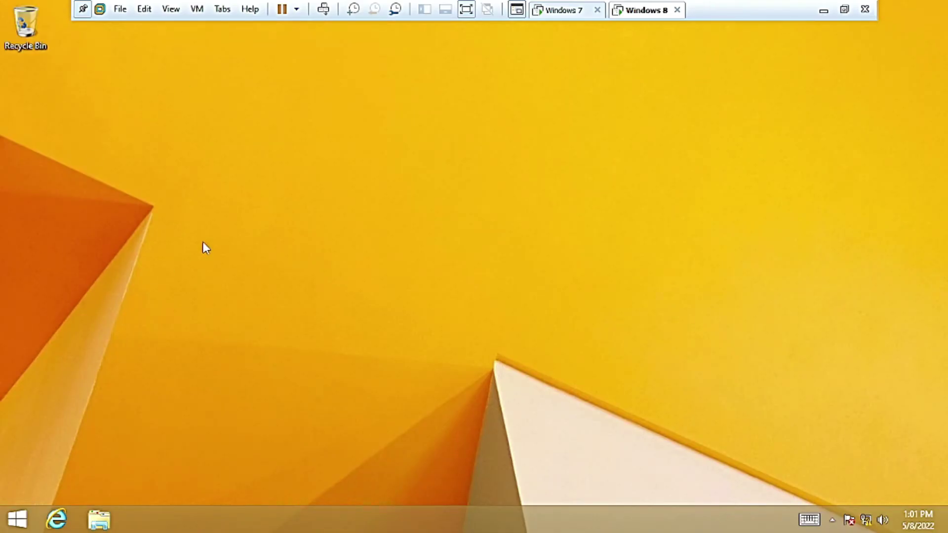
Look through the Windows 8 Start screen and the full Apps list, and return to the desktop.
key("super")
left_click(169, 173)
key("super")
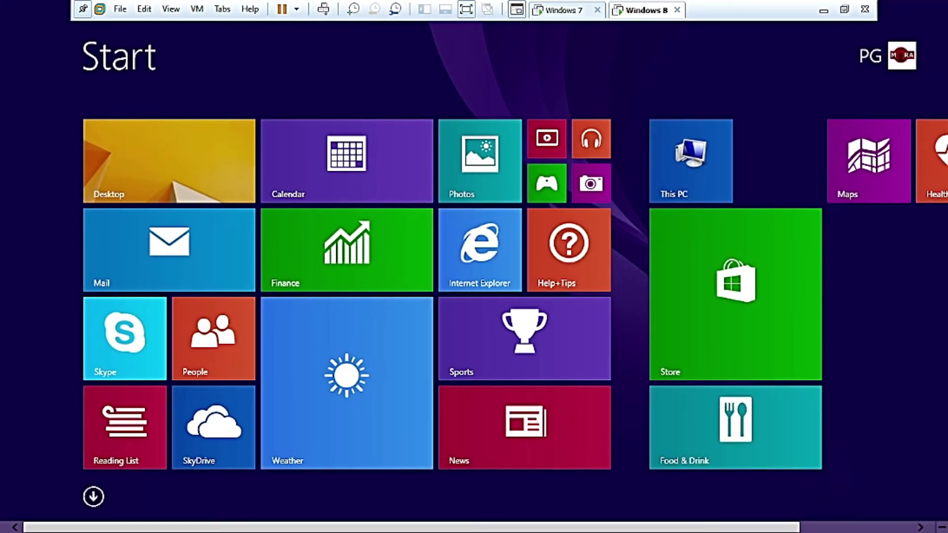
left_click(93, 497)
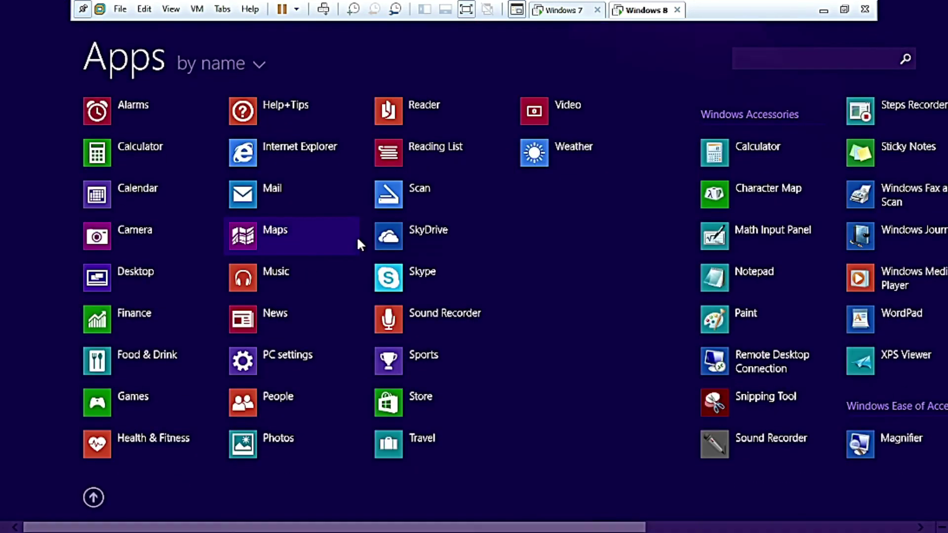
mouse_move(588, 527)
left_mouse_down()
mouse_move(864, 522)
mouse_move(583, 526)
left_mouse_up()
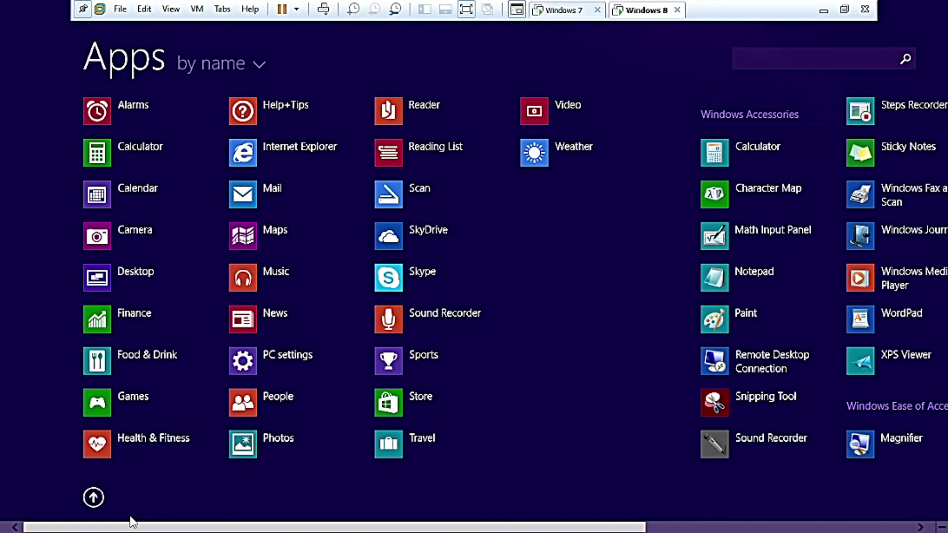
left_click(94, 497)
left_click(176, 161)
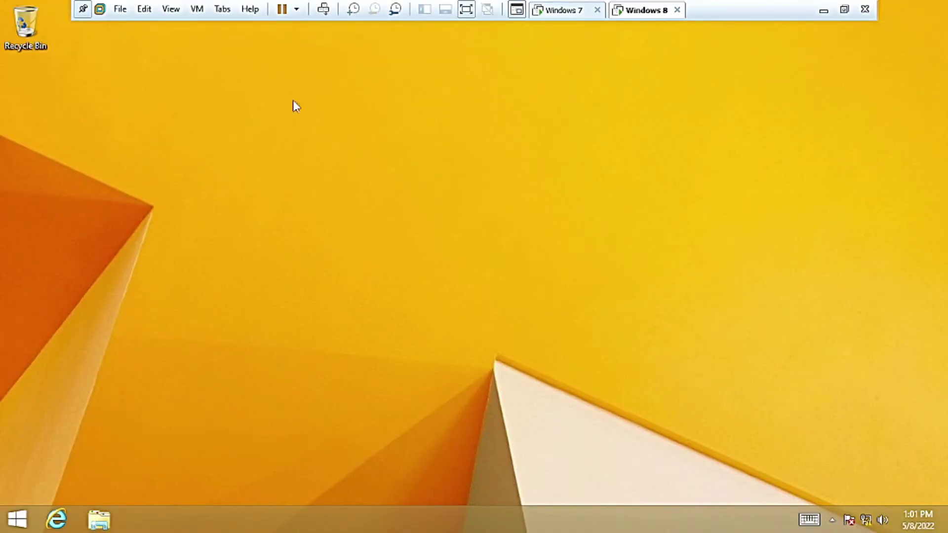
Open Desktop Icon Settings from the Windows 8 Personalization settings and move the dialog clear of the theme list.
mouse_move(947, 16)
left_click(918, 418)
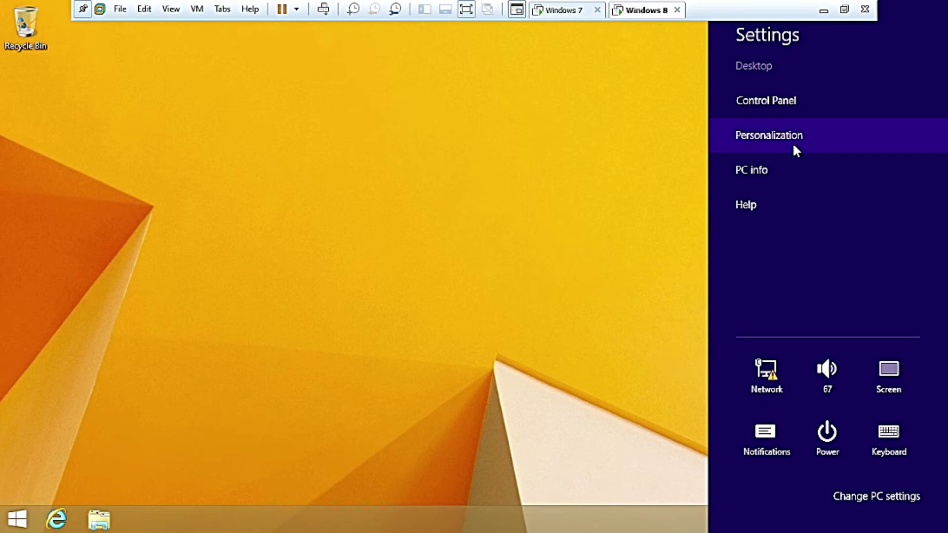
left_click(794, 146)
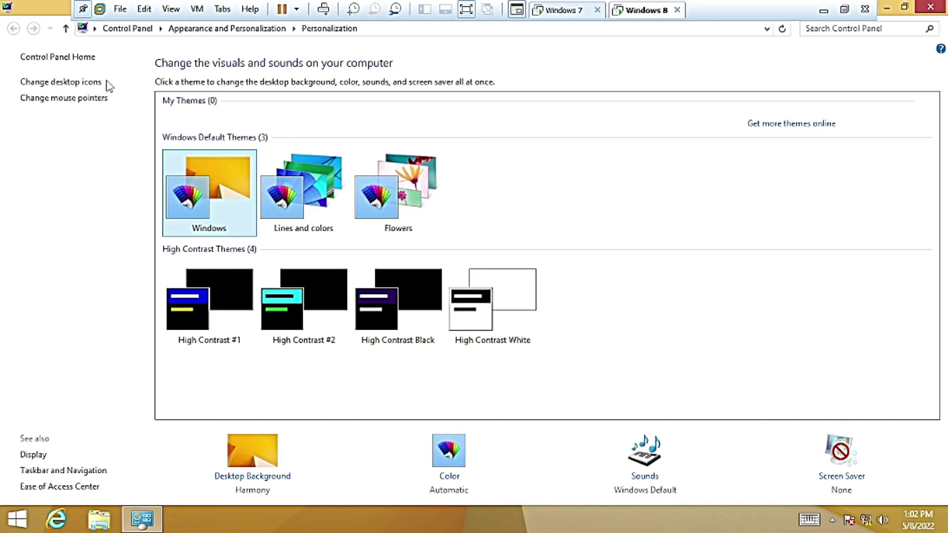
left_click(68, 83)
left_click_drag(223, 69, 623, 63)
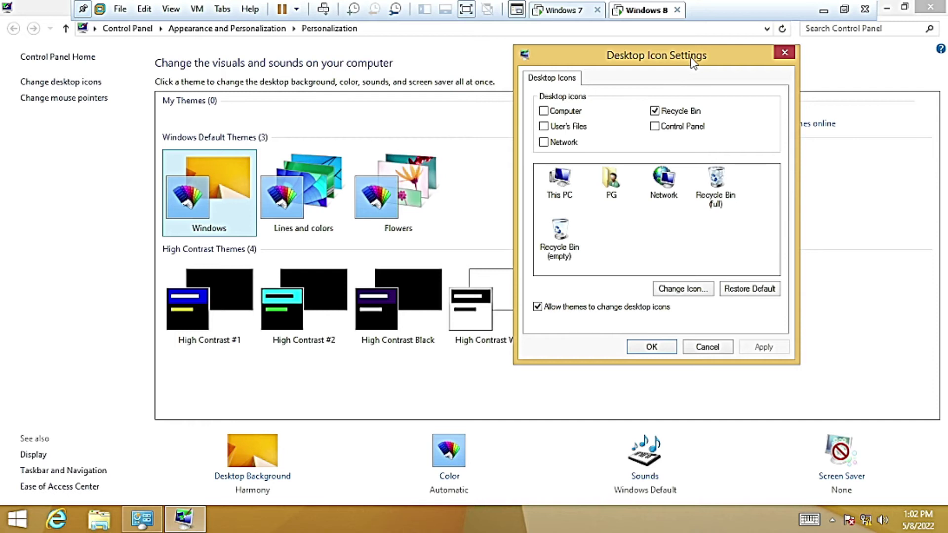
Enable the Computer, User's Files, Network and Control Panel desktop icons, apply the change, and close Personalization.
left_click(544, 111)
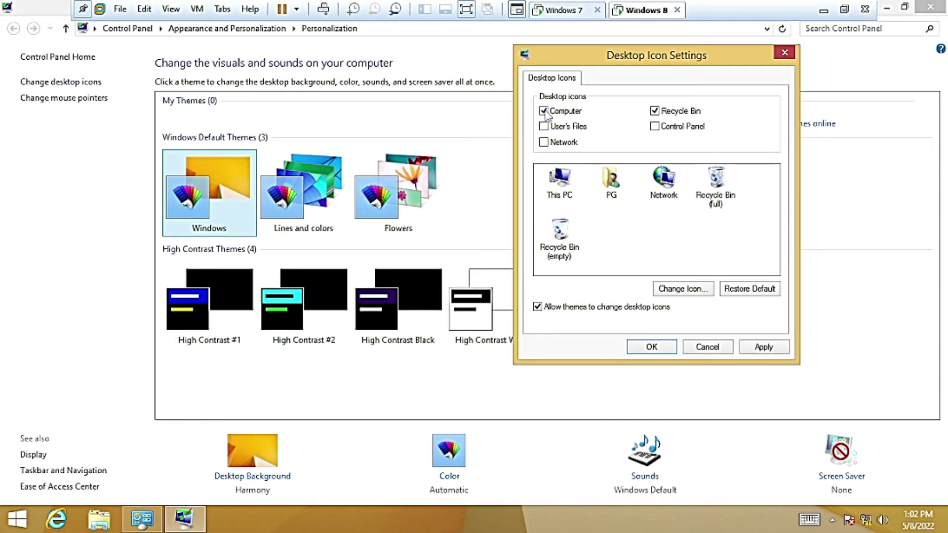
left_click(544, 142)
left_click(655, 126)
left_click(765, 349)
left_click(651, 346)
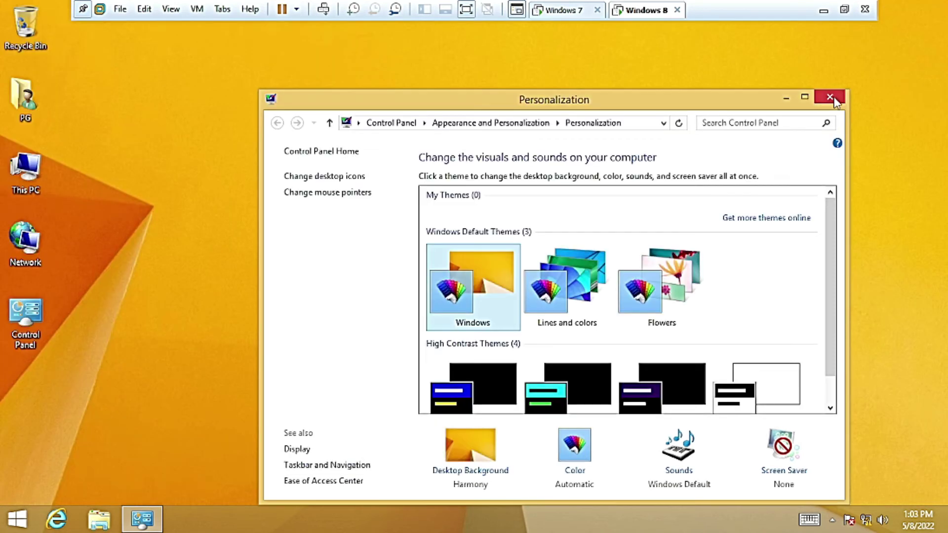
left_click(833, 97)
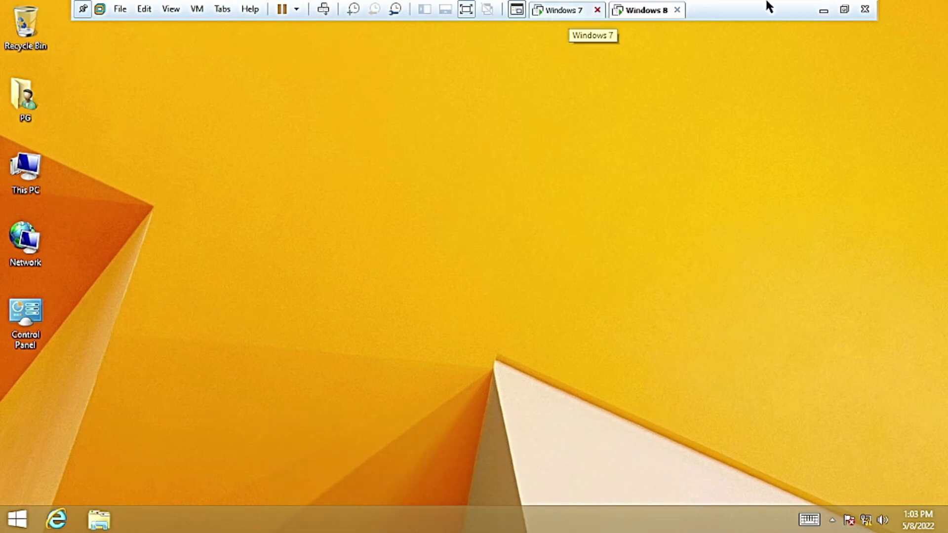
Minimize the virtual machine window and delete the This PC icon from the host computer's desktop.
left_click(822, 11)
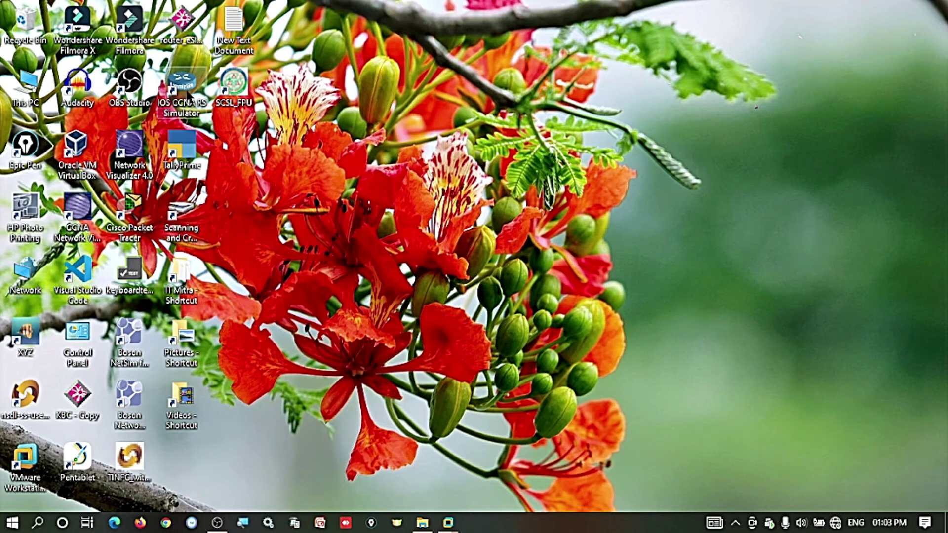
left_click_drag(11, 99, 865, 147)
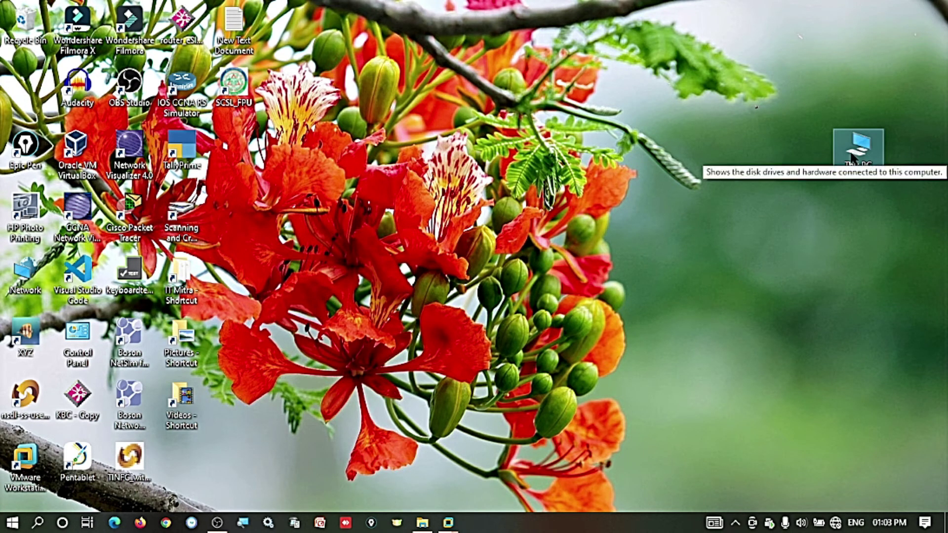
key("Delete")
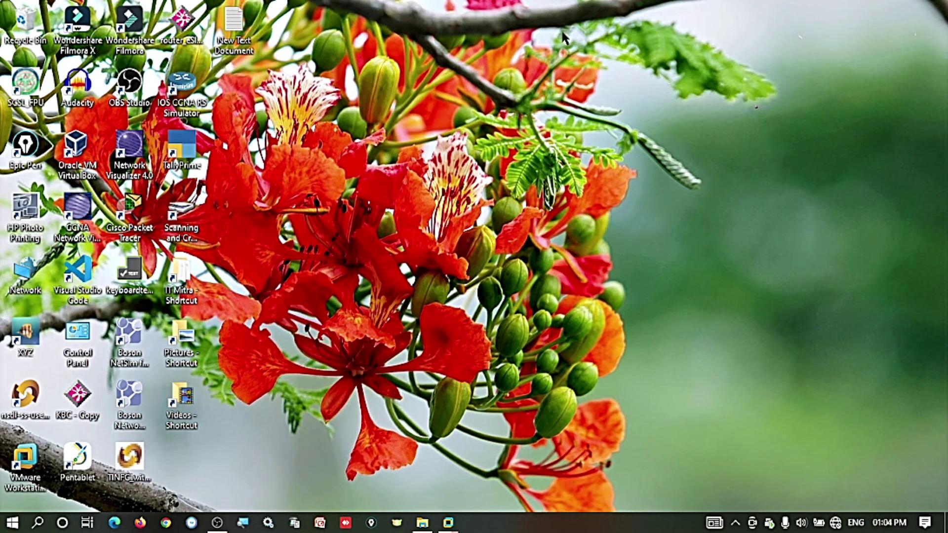
Change the host's desktop background to the sunset over cracked ice picture and close the settings window.
right_click(563, 32)
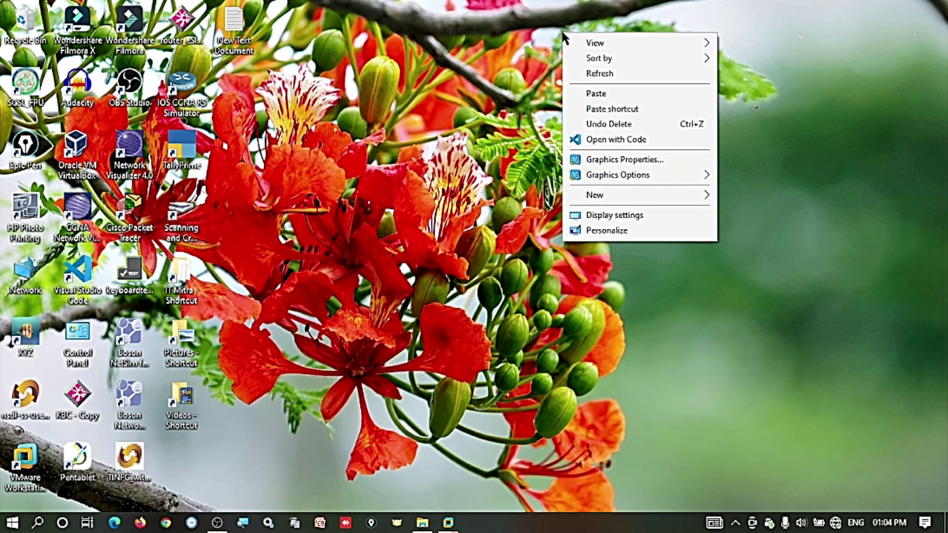
left_click(623, 231)
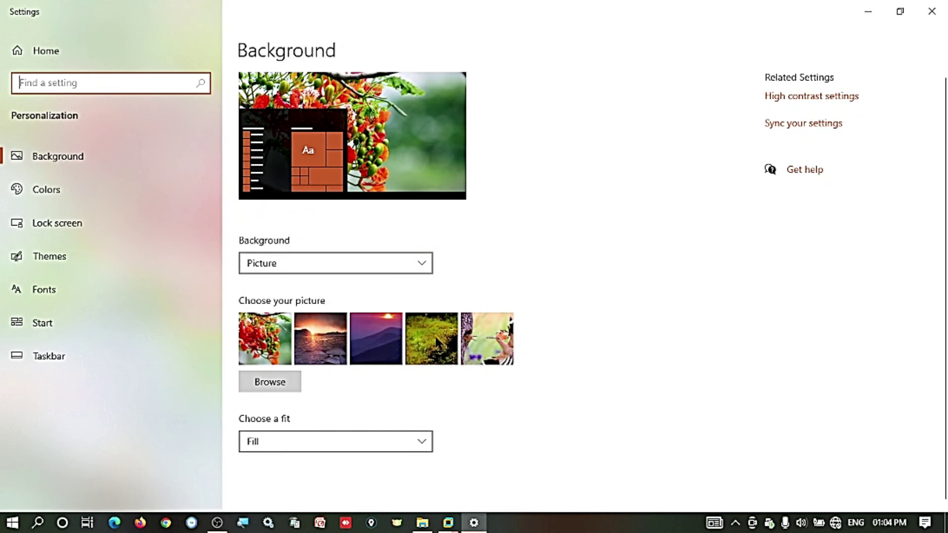
left_click(325, 350)
left_click(900, 11)
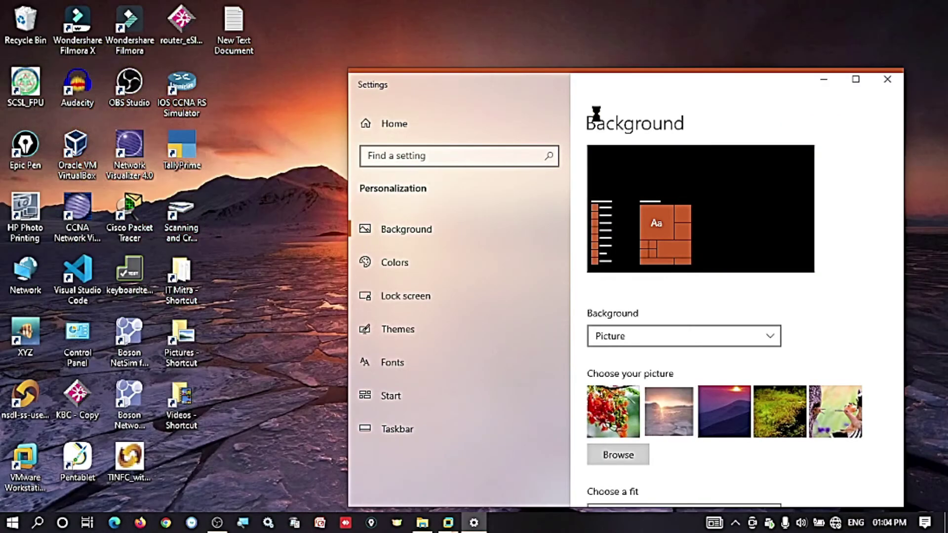
left_click(887, 80)
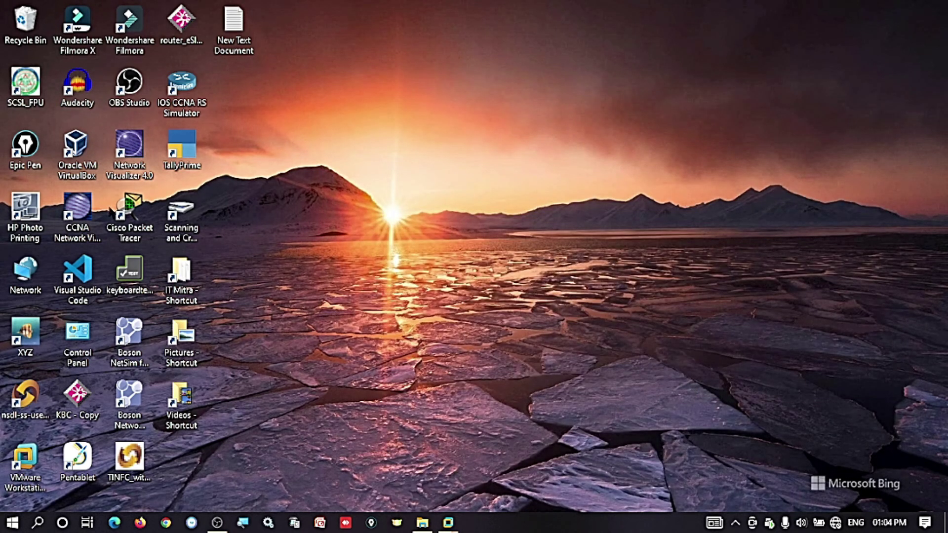
Open Desktop Icon Settings from the Themes page of the Windows Personalization settings and move the dialog toward the middle.
left_click(12, 524)
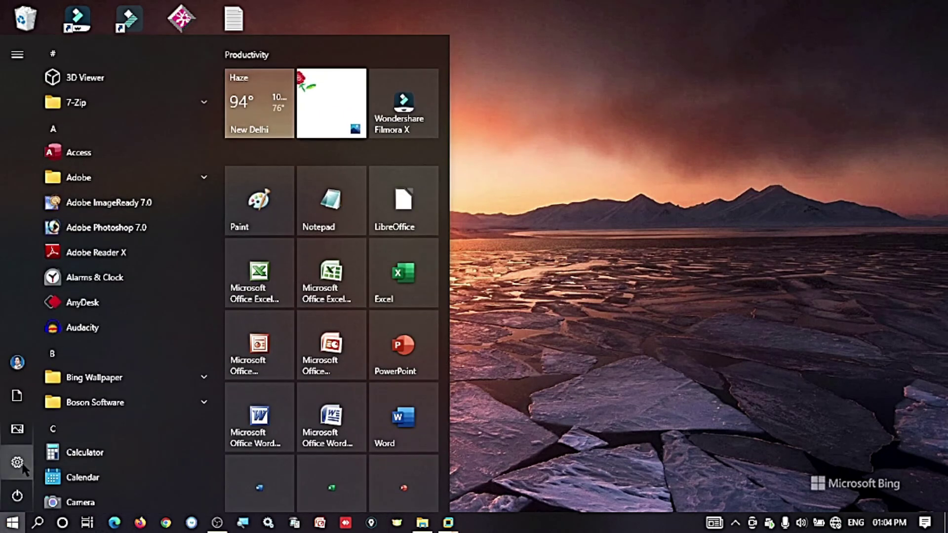
left_click(17, 462)
left_click(882, 78)
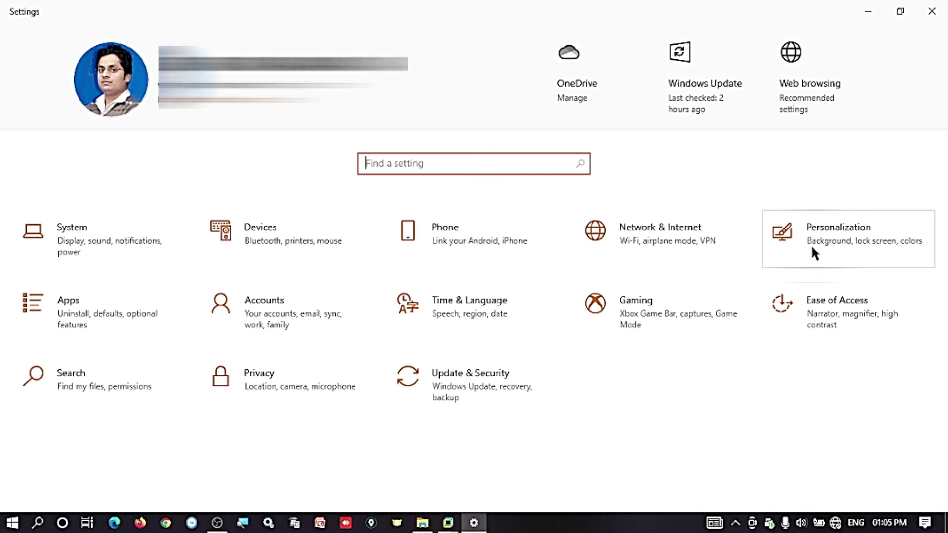
left_click(852, 243)
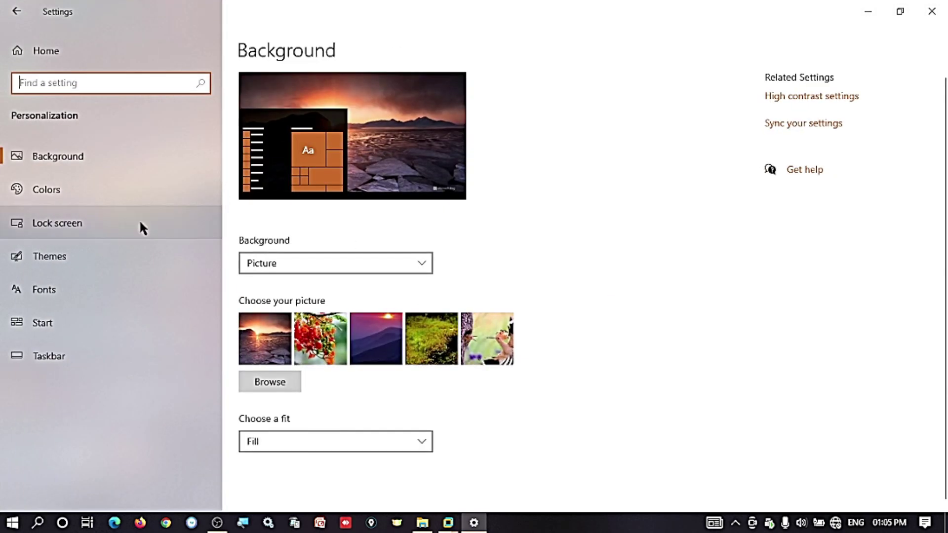
left_click(74, 262)
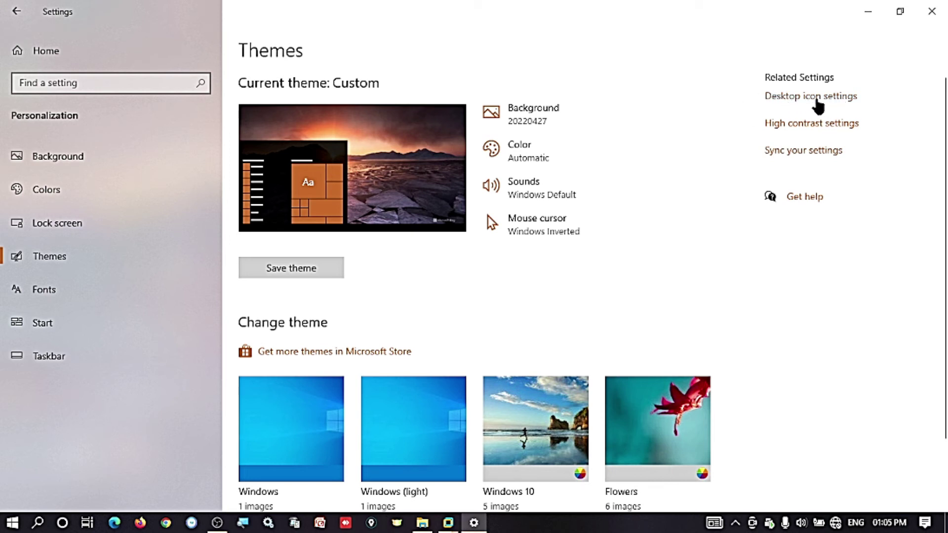
left_click(823, 98)
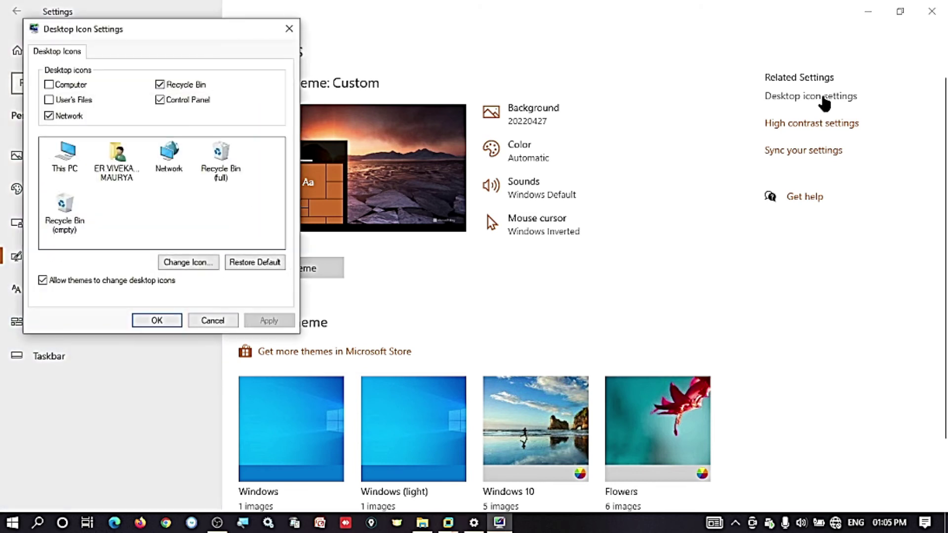
left_click_drag(183, 38, 539, 57)
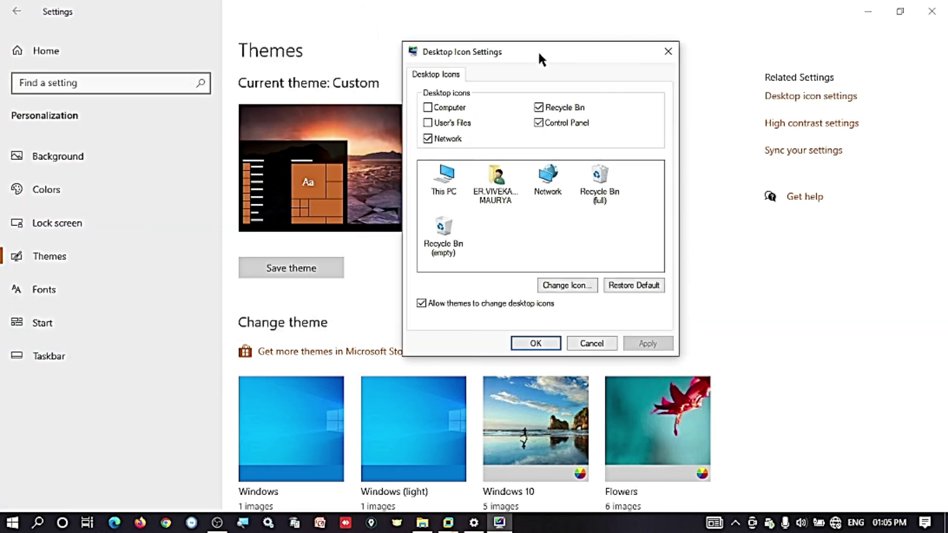
Enable the Computer and User's Files desktop icons, apply the change, and close the settings.
left_click(428, 108)
left_click(428, 124)
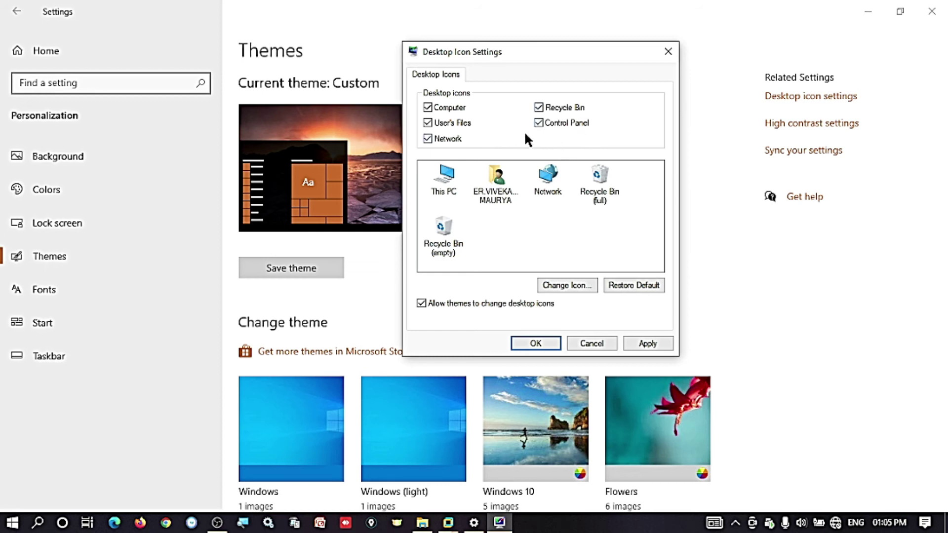
left_click(649, 344)
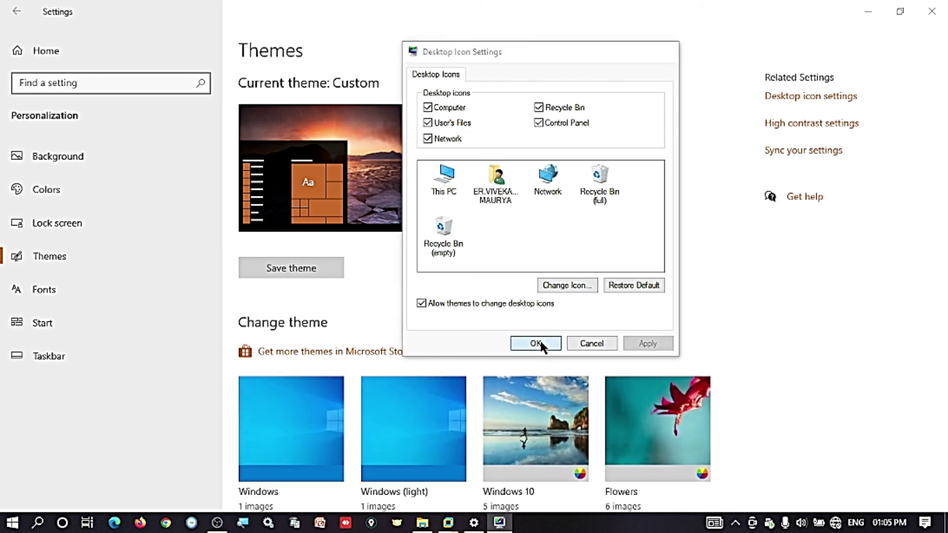
left_click(542, 343)
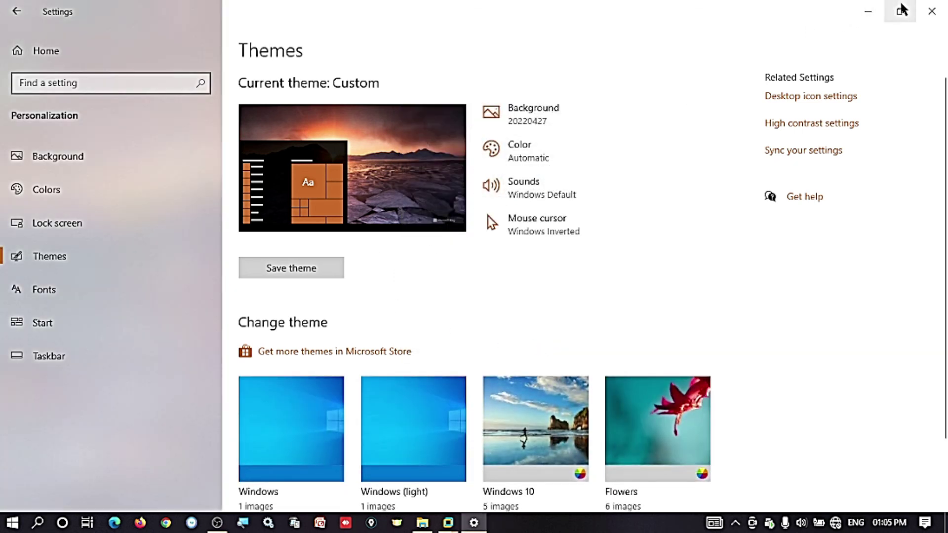
left_click(930, 13)
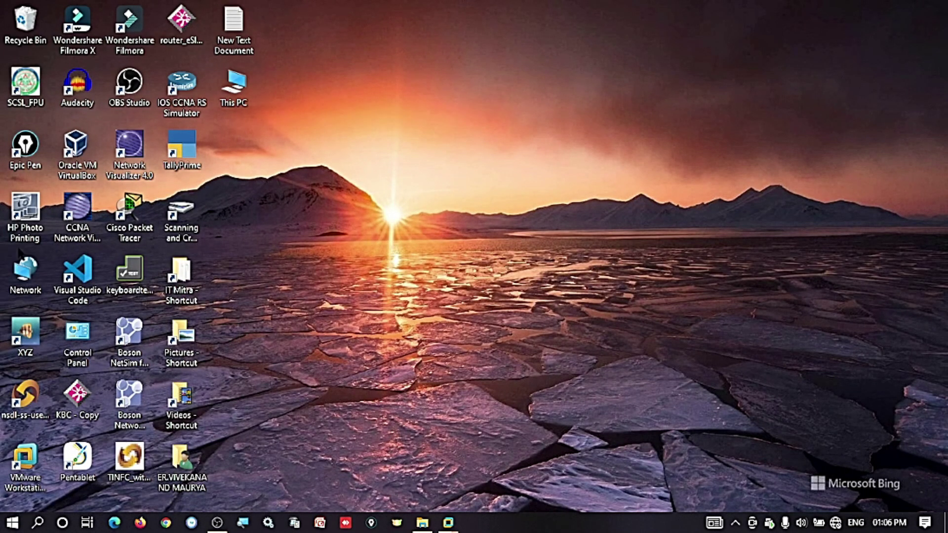
Line up the Network and Control Panel icons beside This PC and place the Recycle Bin above Control Panel.
left_click_drag(24, 269, 296, 81)
left_click_drag(77, 341, 338, 90)
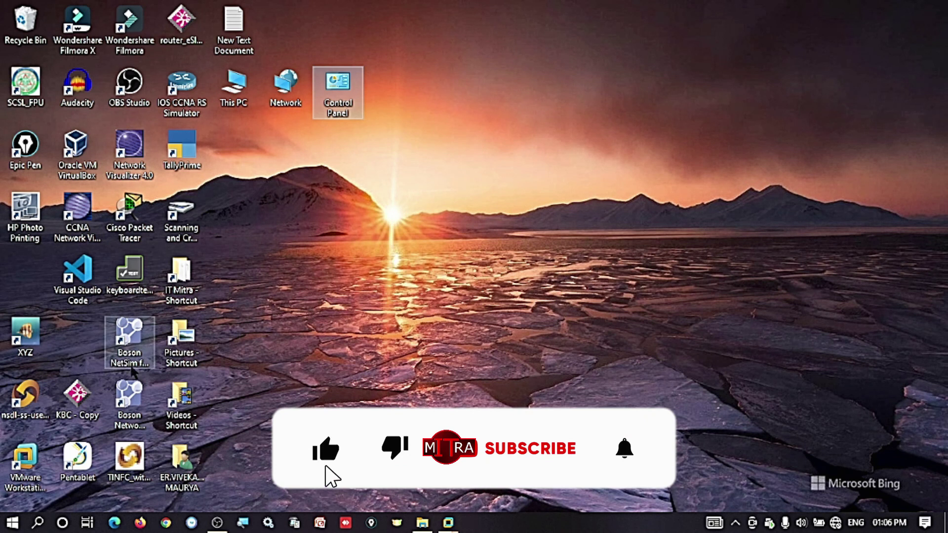
left_click_drag(43, 20, 351, 27)
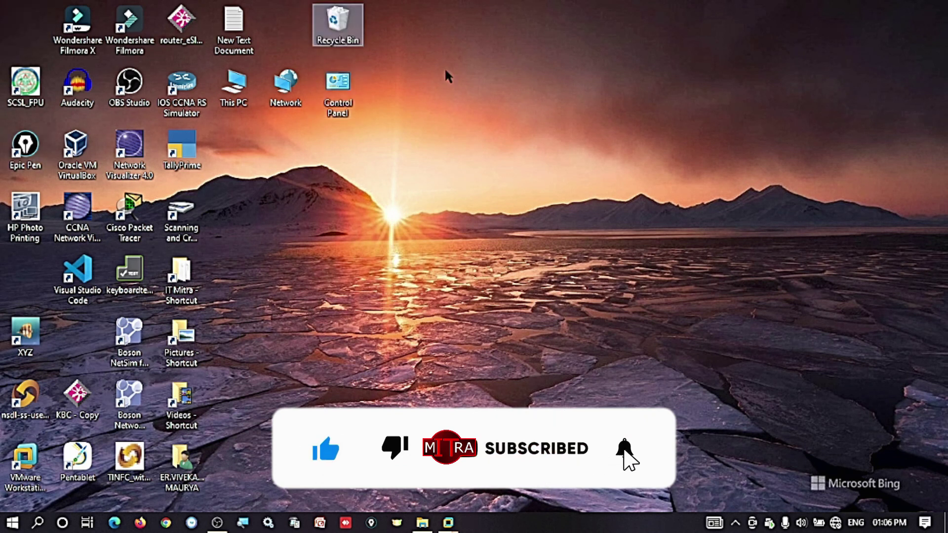
Open the Windows Personalization settings from the desktop.
left_click(514, 78)
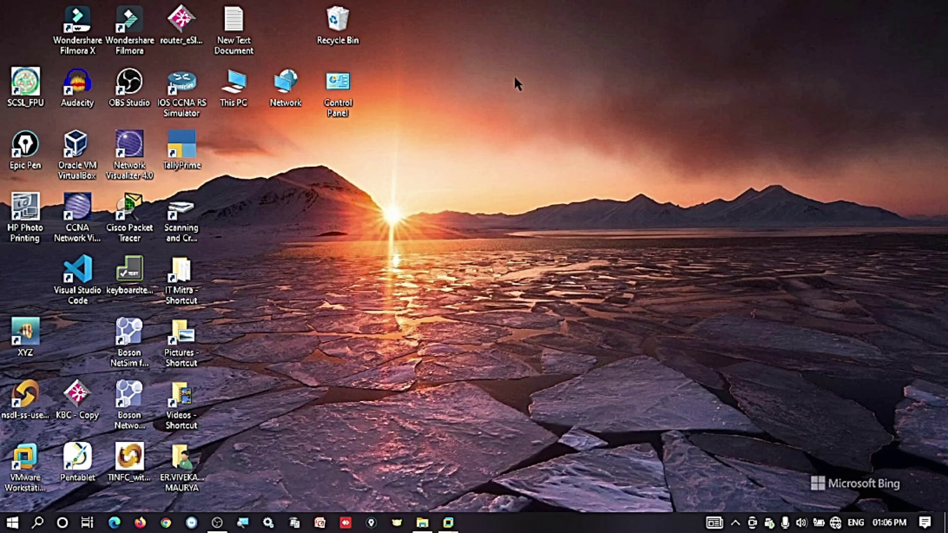
right_click(515, 78)
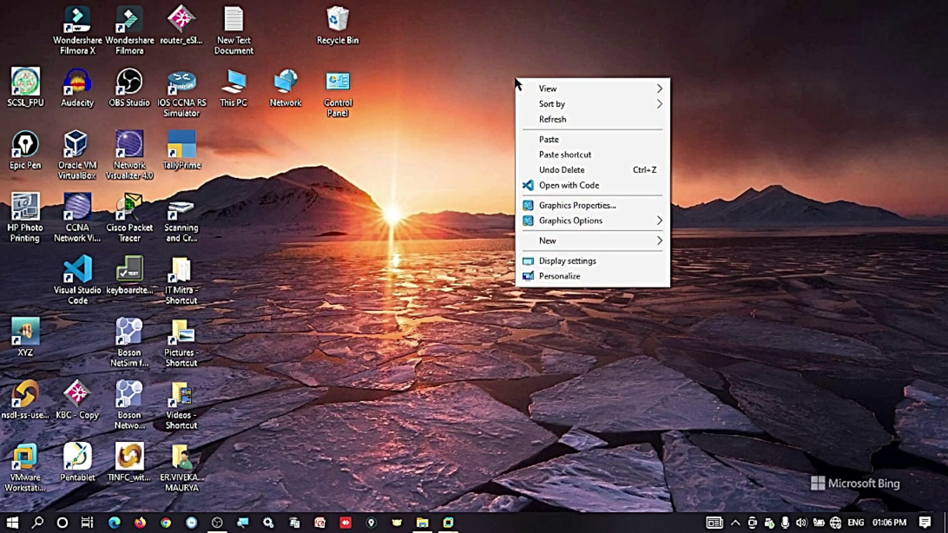
left_click(576, 280)
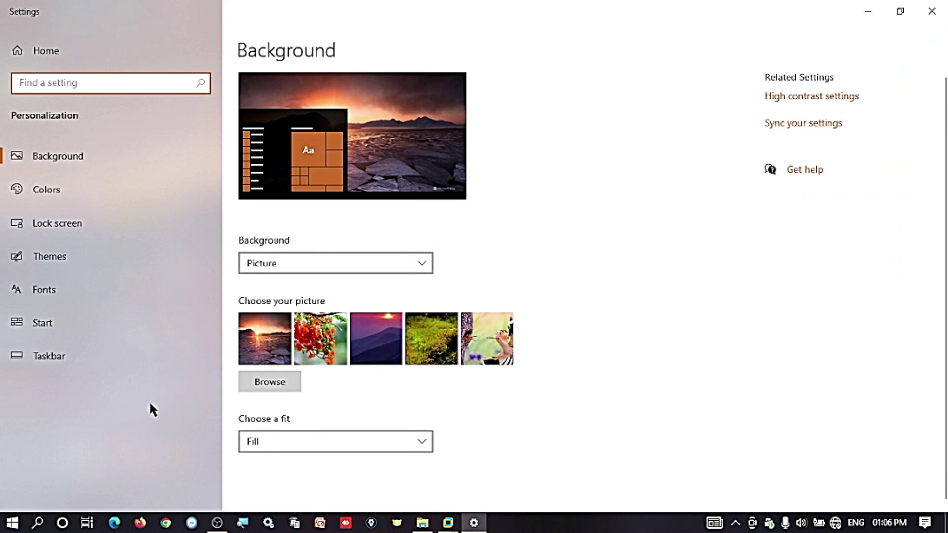
left_click(13, 524)
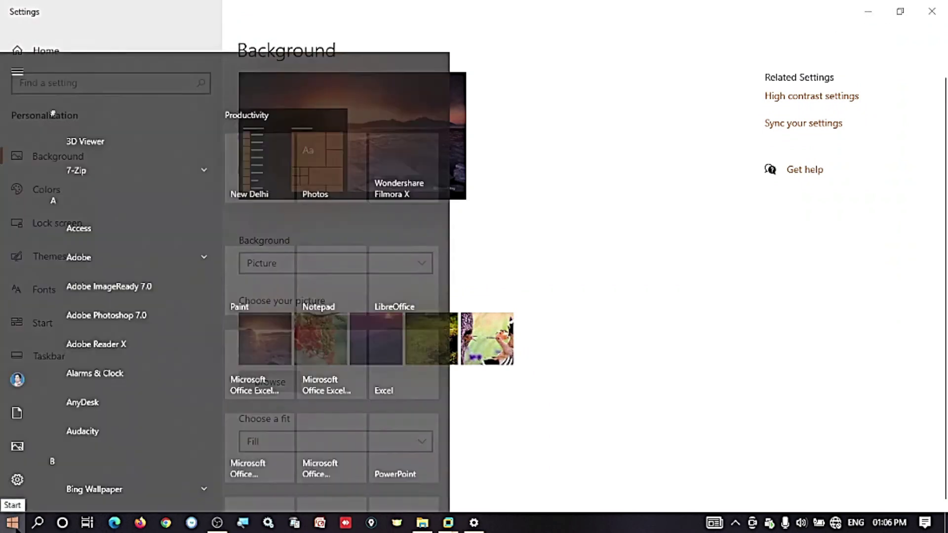
mouse_move(16, 463)
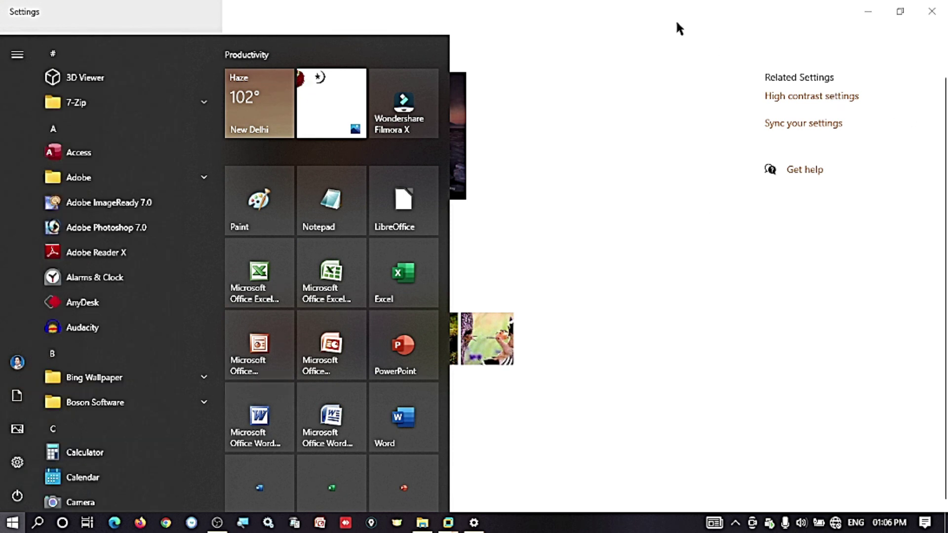
left_click(651, 34)
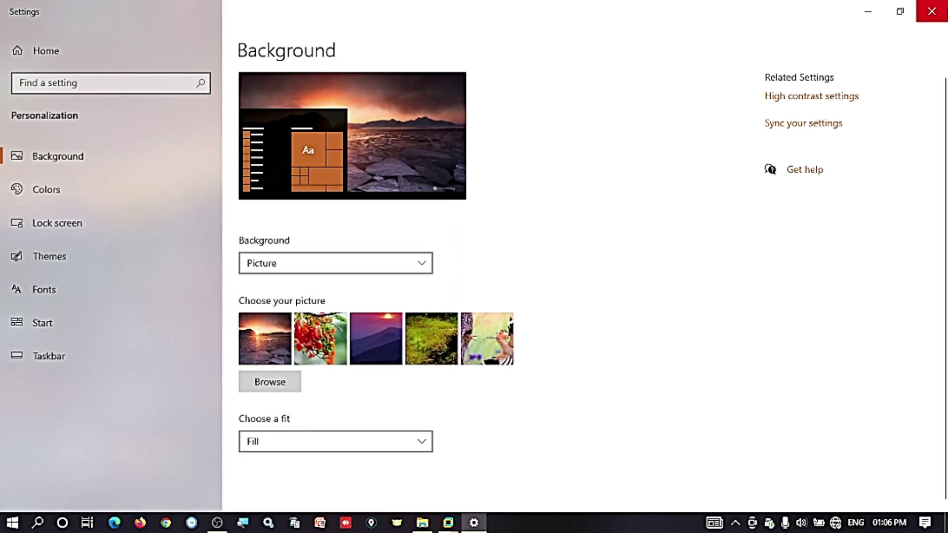
Go to the Themes page of the Personalization settings and open the Desktop Icon Settings dialog.
left_click(73, 257)
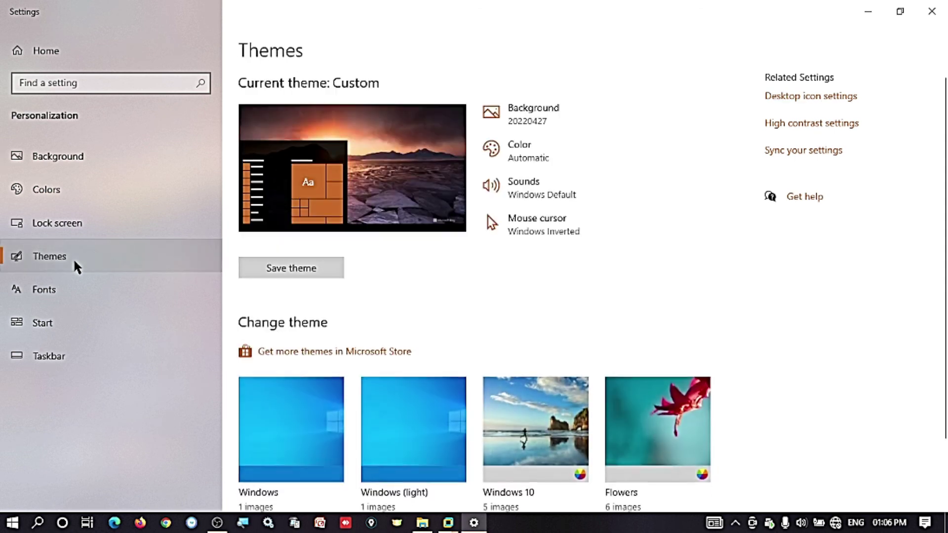
left_click(824, 96)
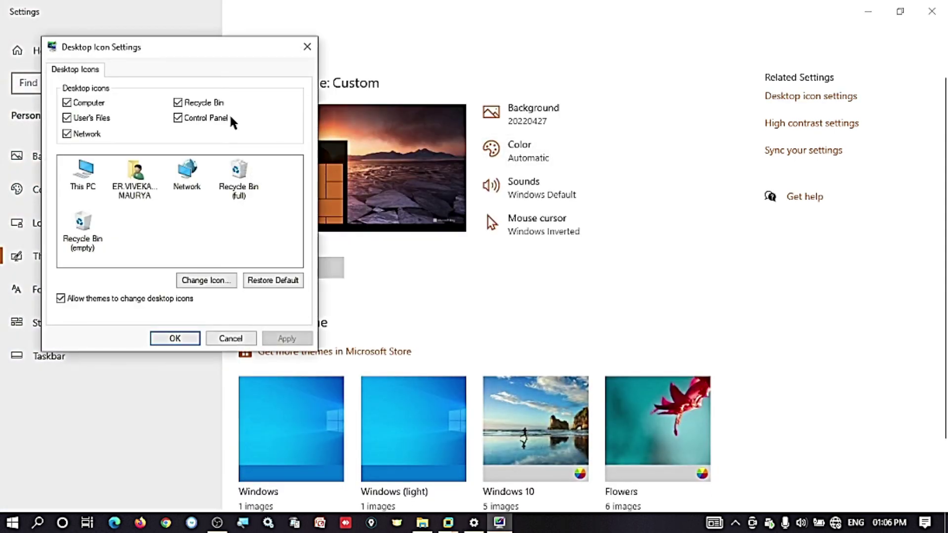